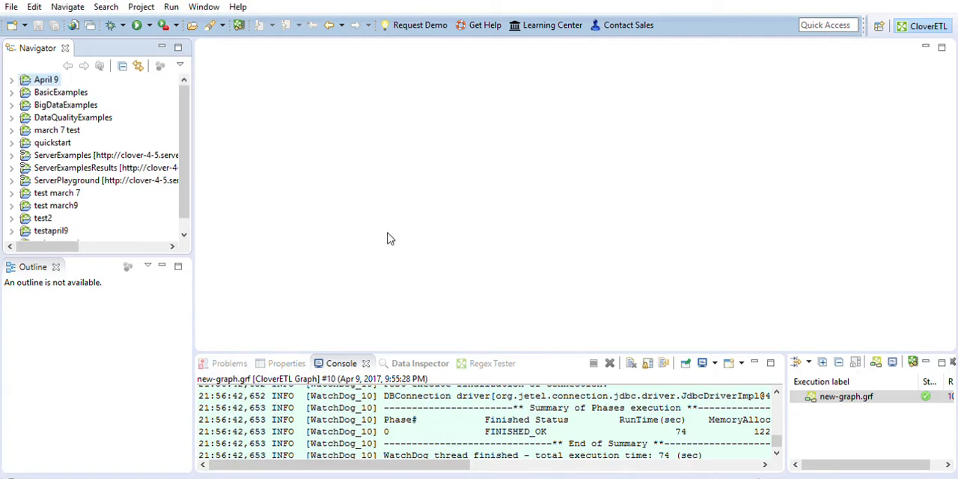
Create a new graph named Demo 321 in the April 9 project
click(11, 79)
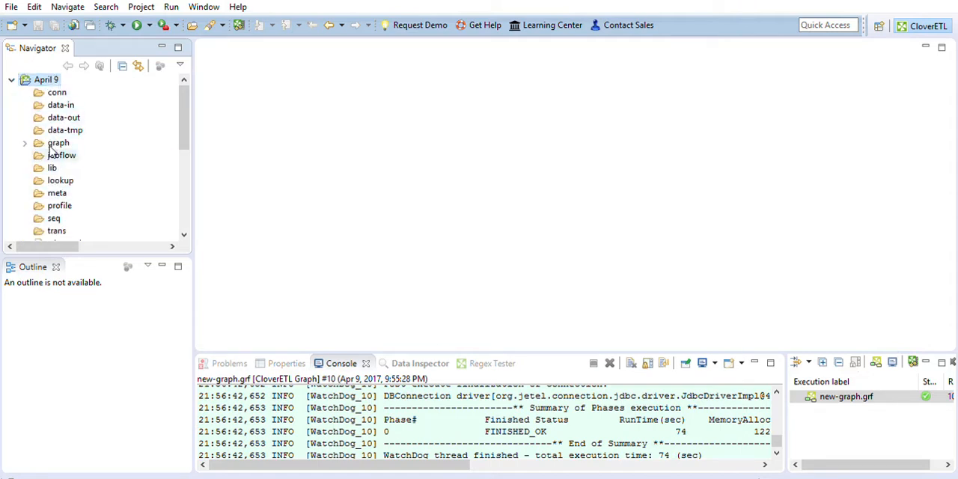
scroll(55, 150, down, 1)
scroll(62, 182, down, 1)
scroll(63, 180, up, 2)
click(550, 334)
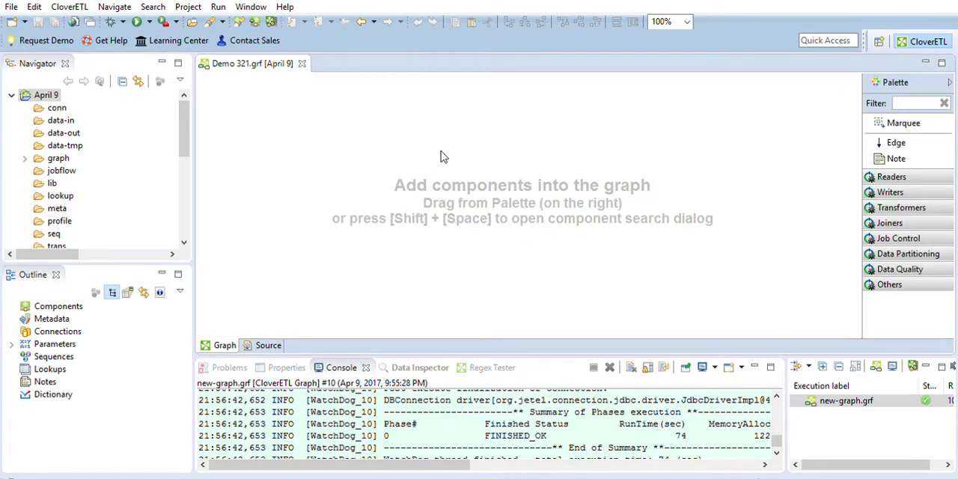
Add transactions1.csv to the project's data-in folder, expand the folder and select the file
click(67, 116)
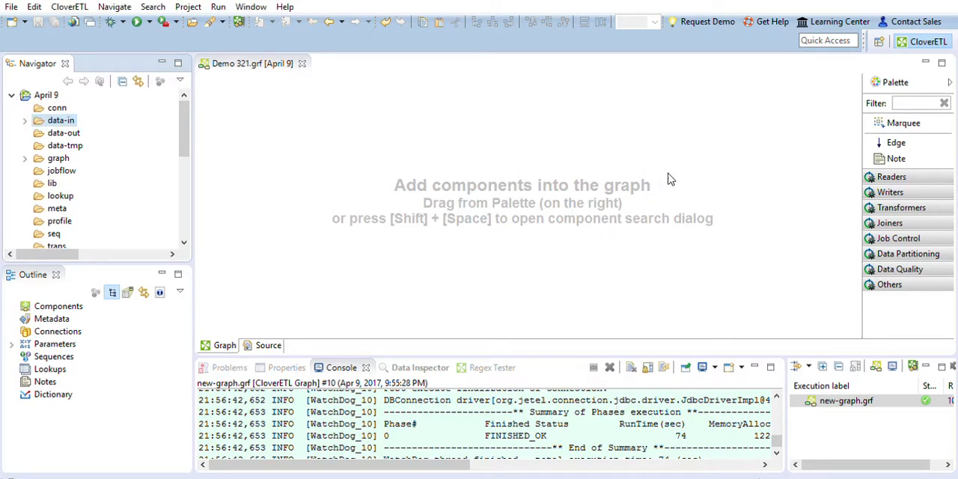
double_click(37, 120)
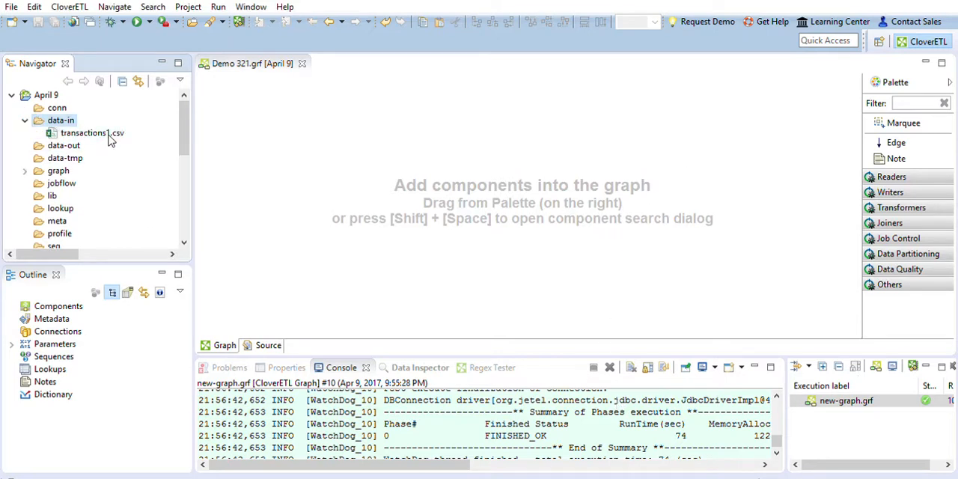
click(114, 132)
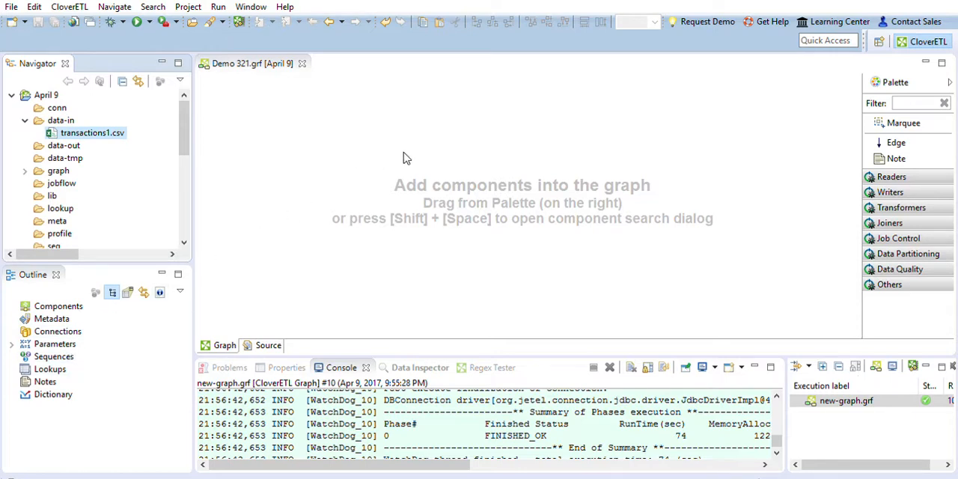
Add a UniversalDataReader component to the Demo 321 graph and place it near the canvas's left edge
click(892, 177)
click(910, 239)
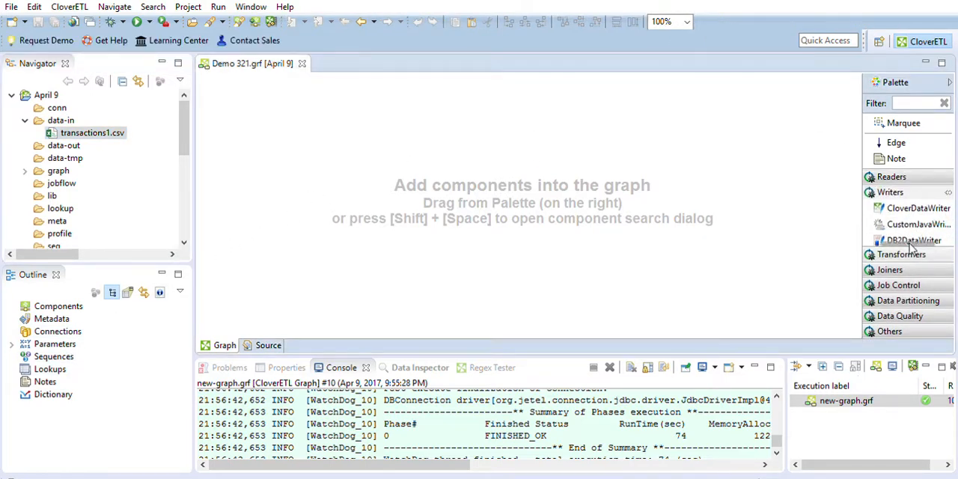
click(910, 255)
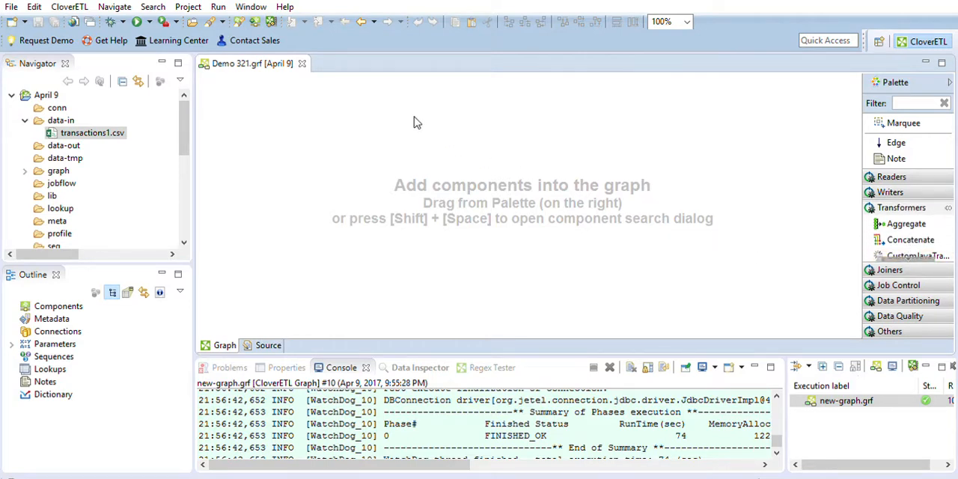
click(925, 172)
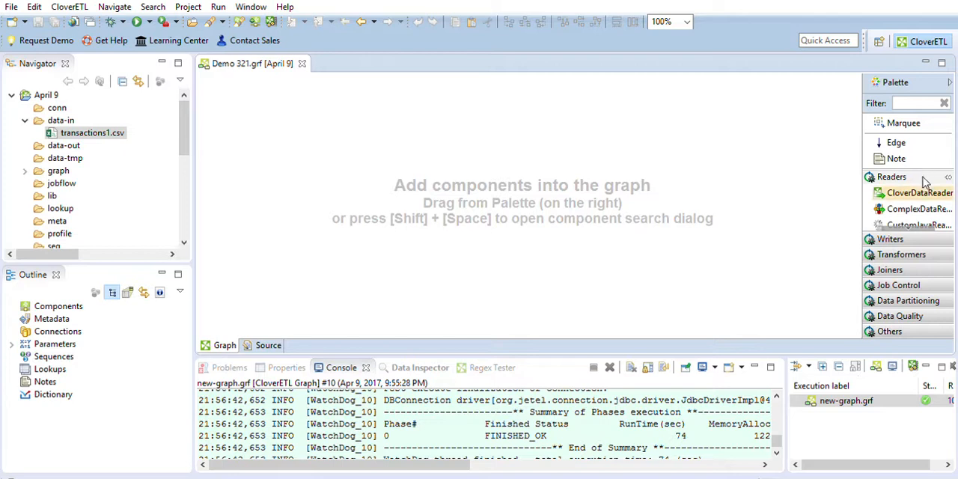
scroll(928, 219, down, 3)
scroll(928, 219, down, 10)
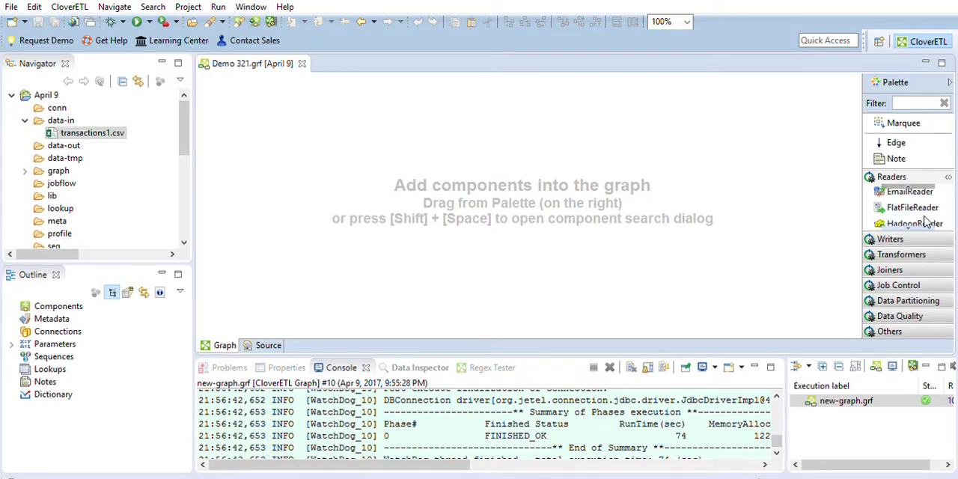
scroll(927, 218, down, 8)
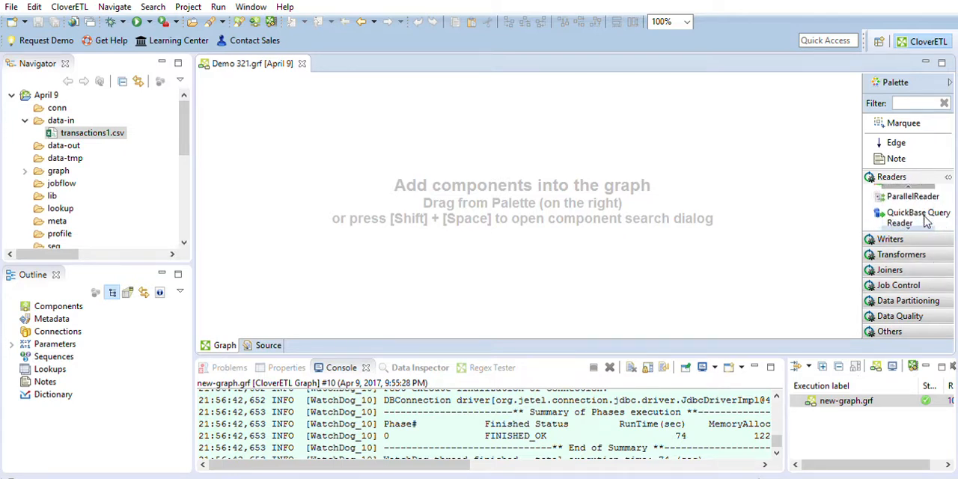
drag(919, 196, 336, 205)
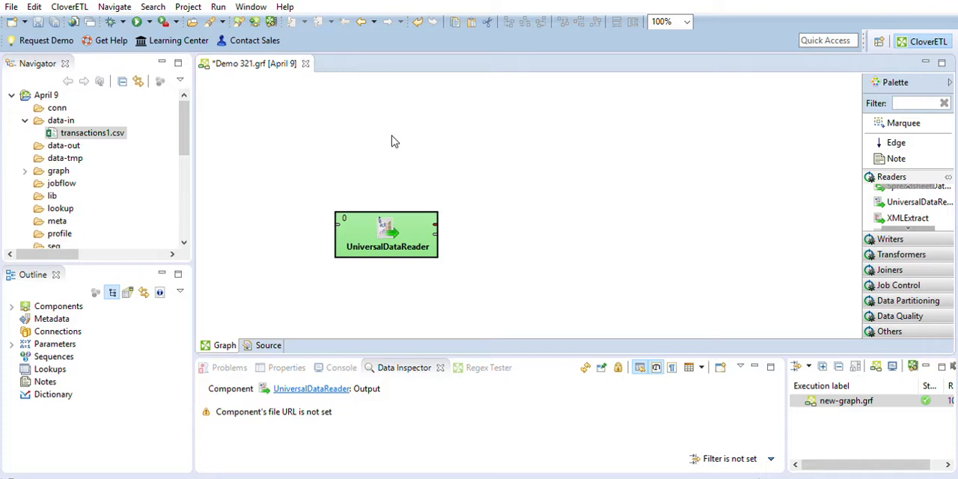
drag(381, 214, 291, 186)
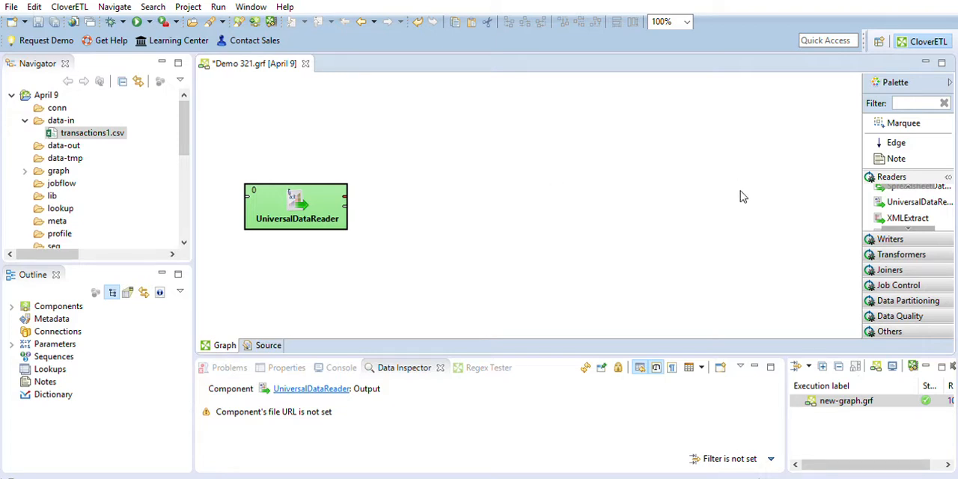
Set the UniversalDataReader's file URL to ${DATAIN_DIR}/transactions1.csv and shift the component slightly further left
drag(285, 200, 268, 197)
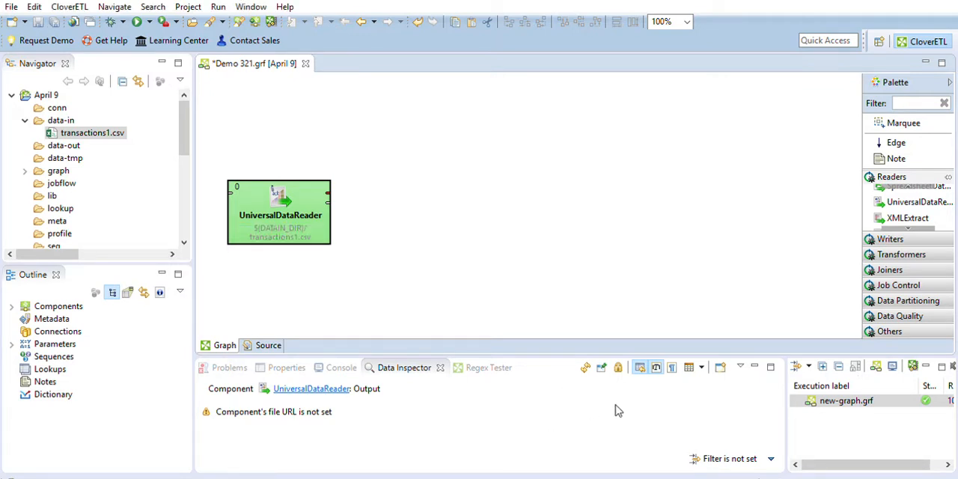
click(312, 262)
click(288, 225)
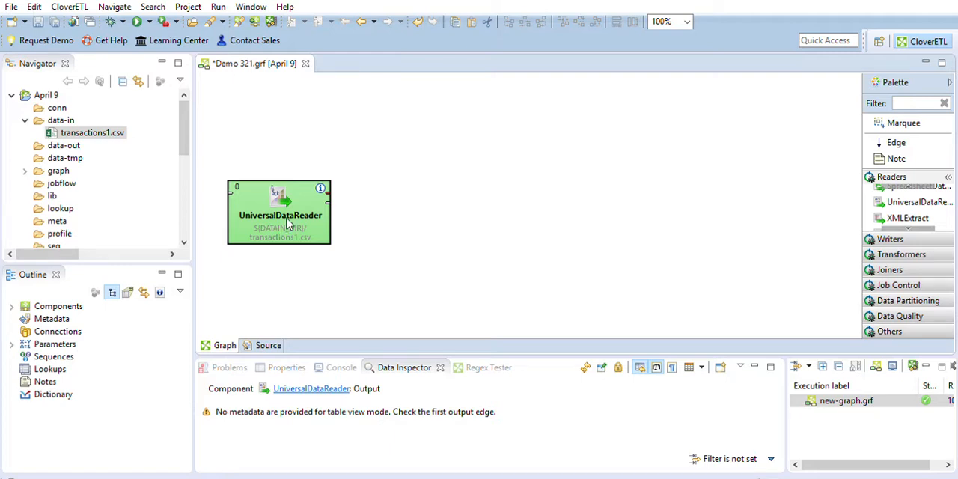
Extract metadata for the reader's CSV file as transactions1_csv, leaving the component deselected
click(281, 140)
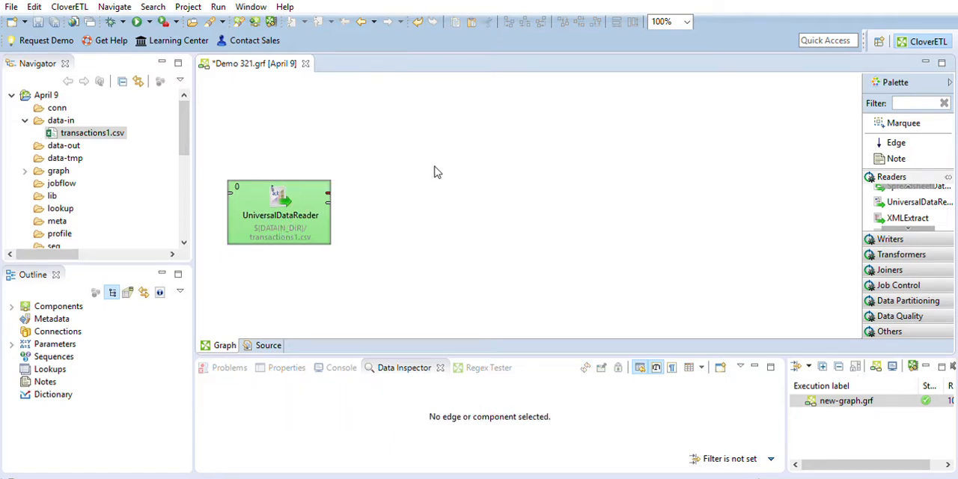
click(275, 190)
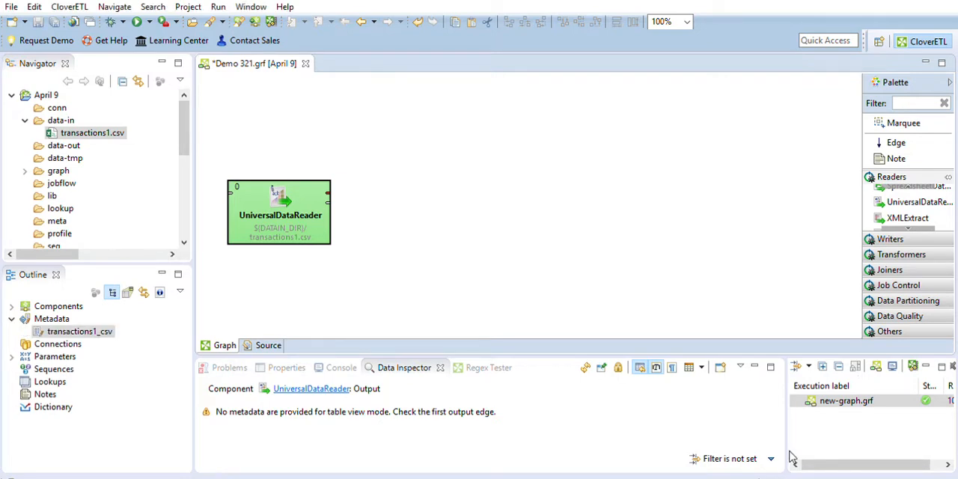
click(397, 280)
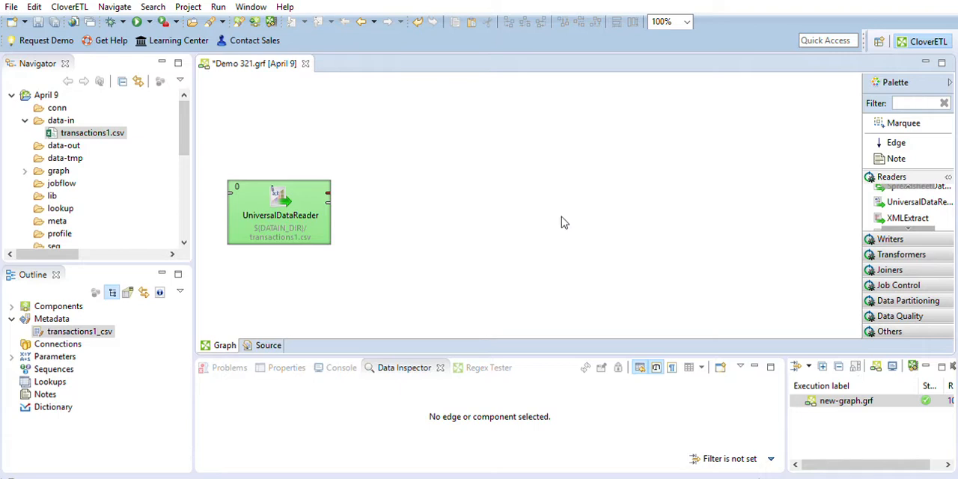
Add a Trash component from the writers to the canvas, right of the UniversalDataReader
click(928, 240)
scroll(926, 239, down, 10)
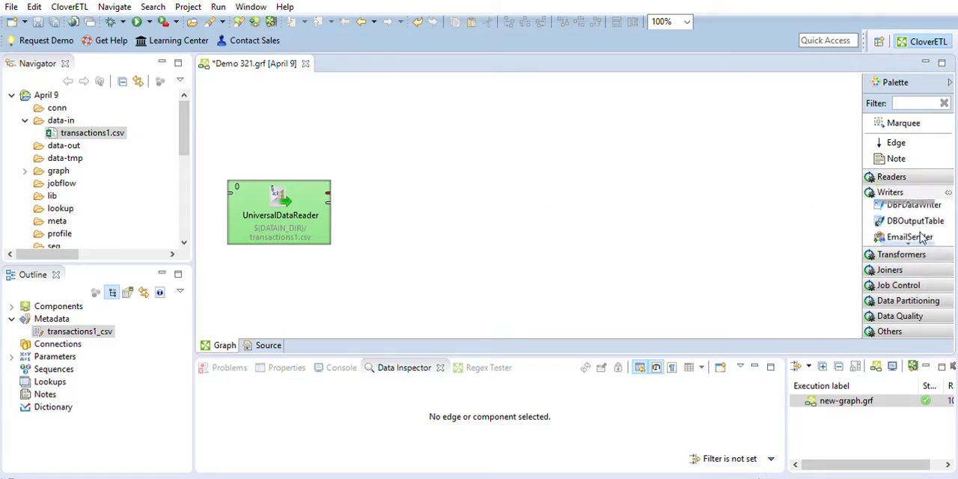
scroll(923, 238, down, 8)
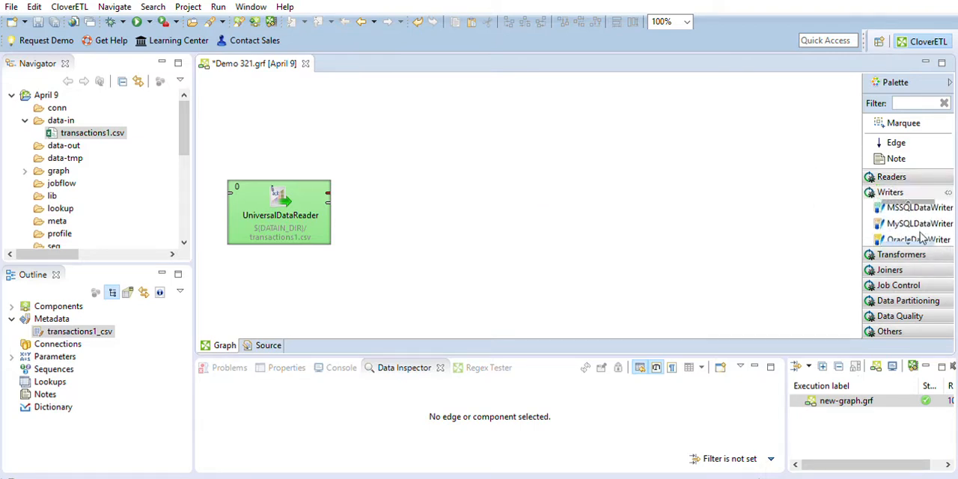
scroll(923, 238, down, 8)
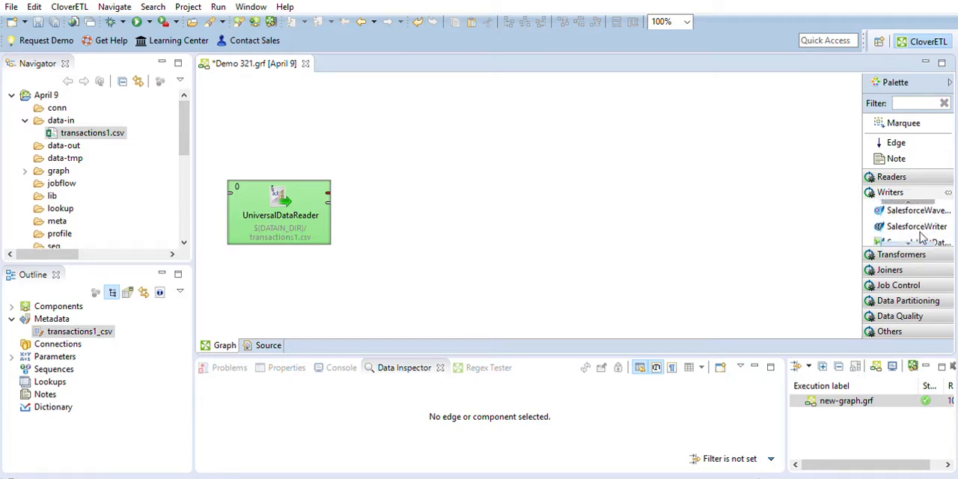
drag(911, 218, 474, 196)
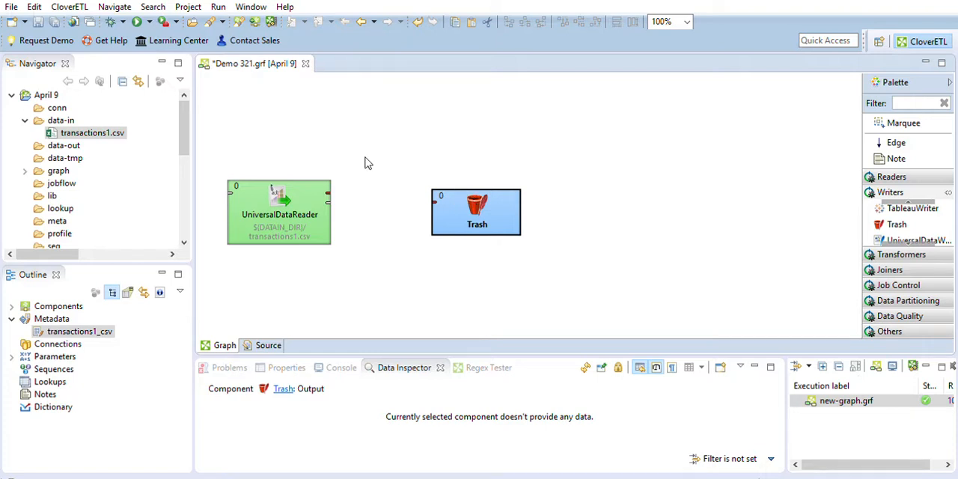
Connect the UniversalDataReader's output to Trash, level with the reader, using the transactions1_csv metadata, and run the graph
click(315, 195)
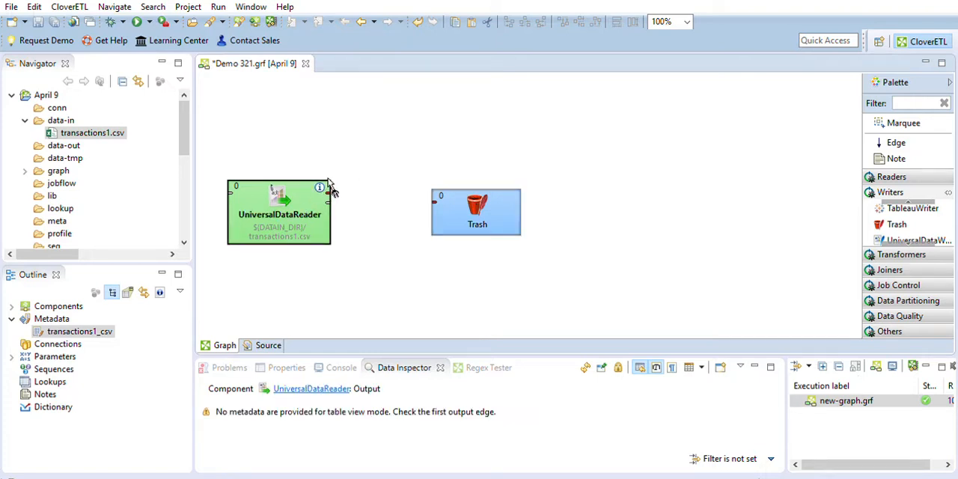
drag(330, 193, 441, 198)
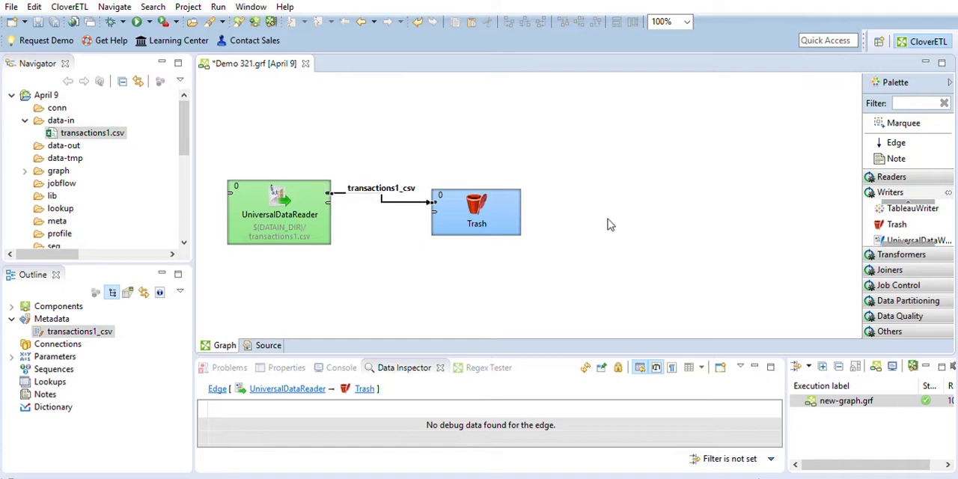
drag(477, 203, 510, 197)
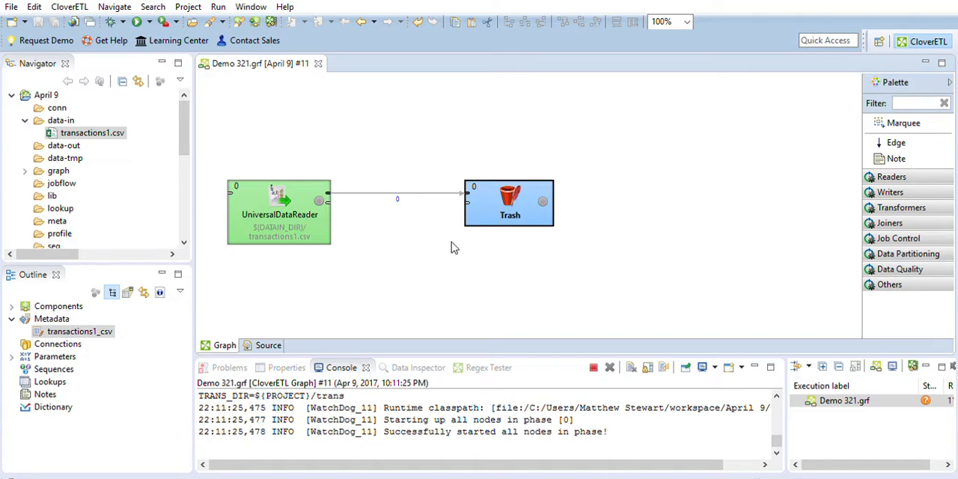
Inspect the data for the UniversalDataReader, Trash and their connecting edge, and glance at the graph's source
click(324, 200)
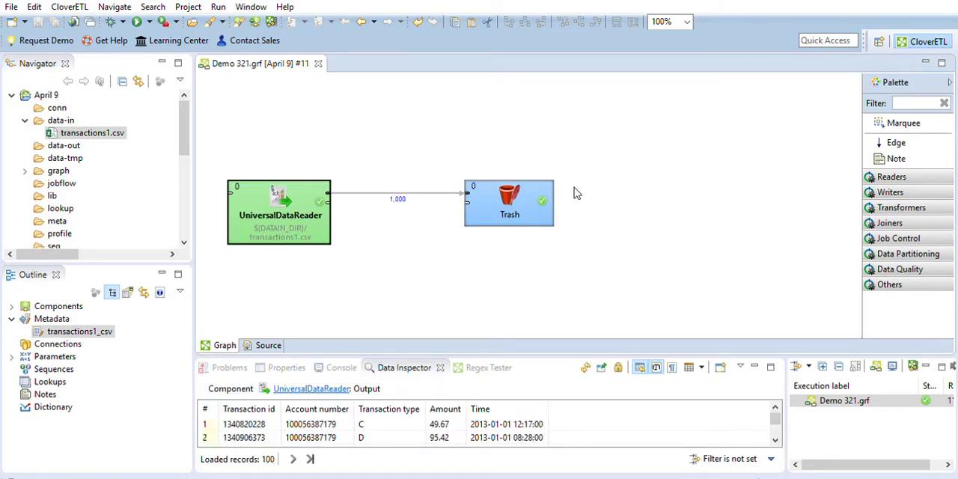
click(531, 192)
click(490, 287)
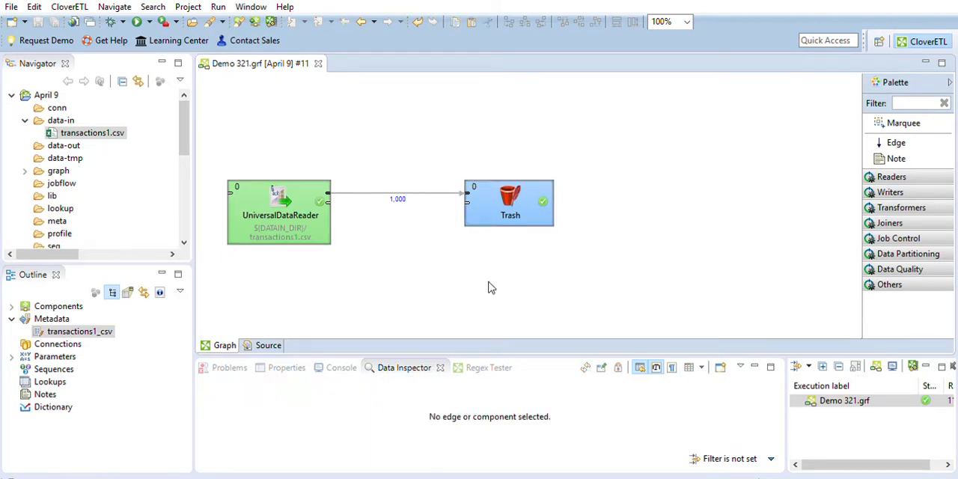
click(404, 193)
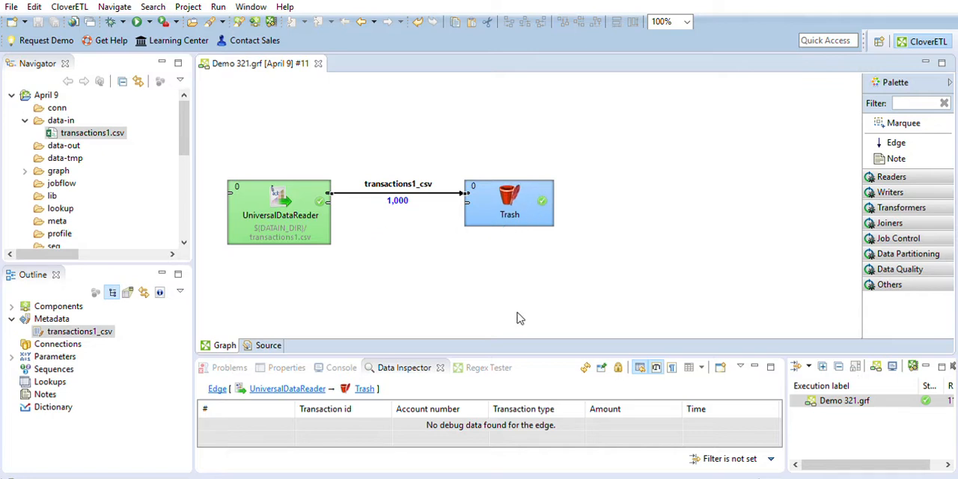
click(263, 344)
click(225, 345)
Enlarge the data inspection area and run the graph again with the Trash component selected
drag(608, 356, 577, 297)
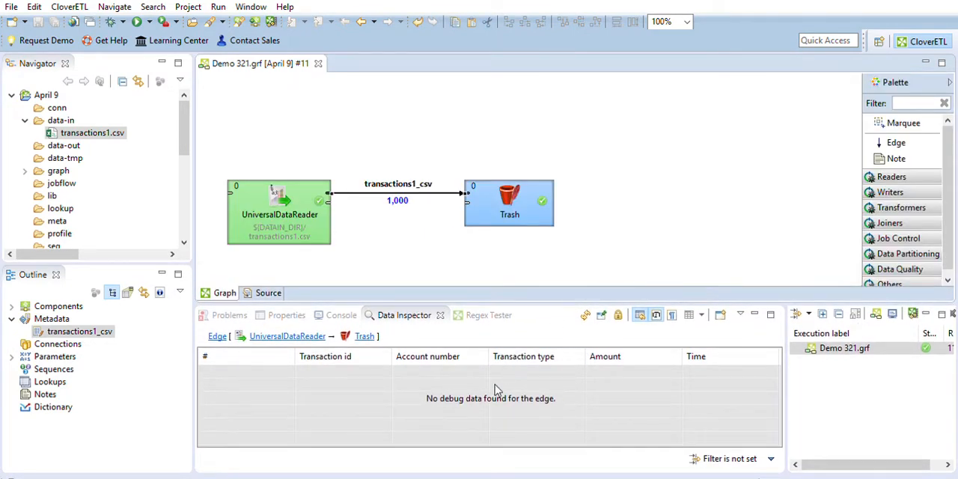
click(495, 390)
click(544, 190)
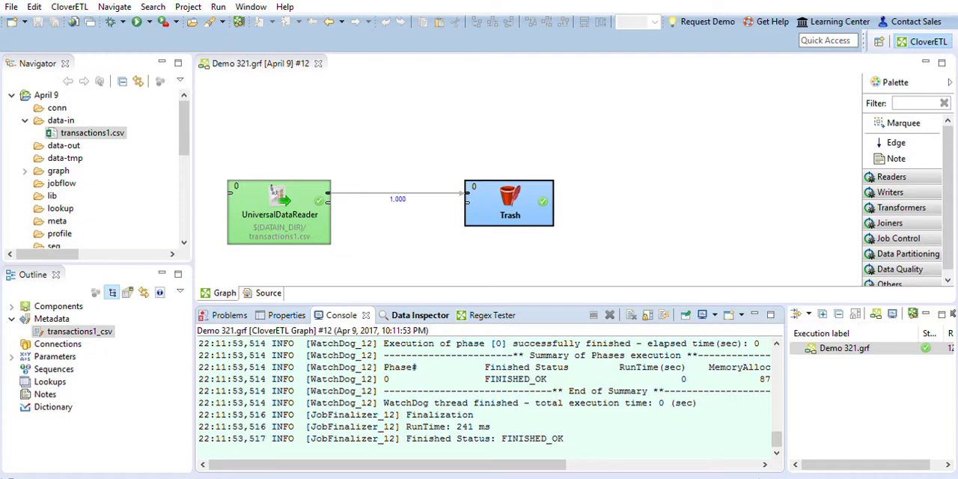
Add a Filter transformer, move Trash further right and insert the Filter into the edge between the UniversalDataReader and Trash
click(901, 207)
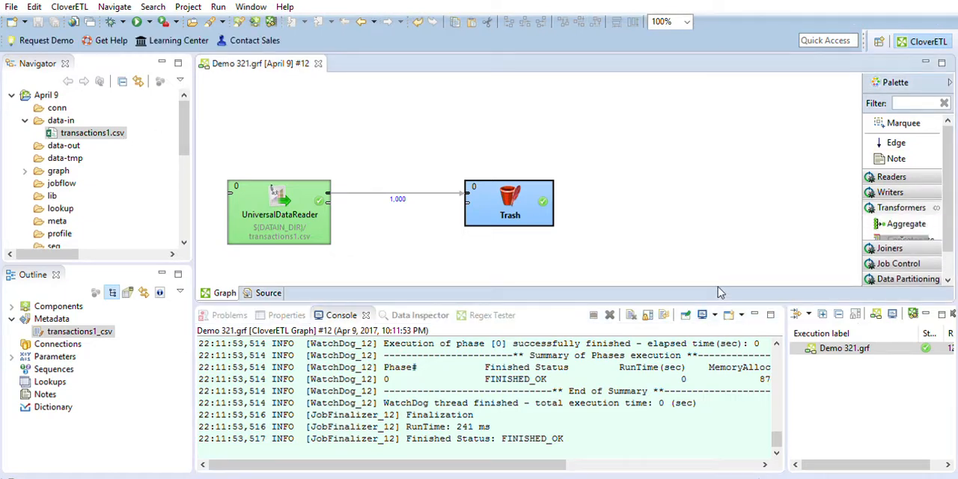
drag(719, 301, 721, 348)
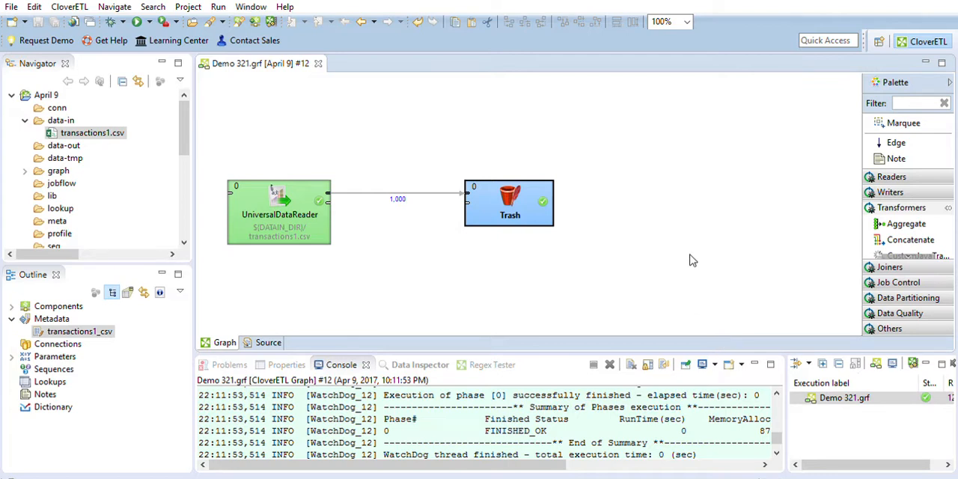
scroll(928, 225, down, 5)
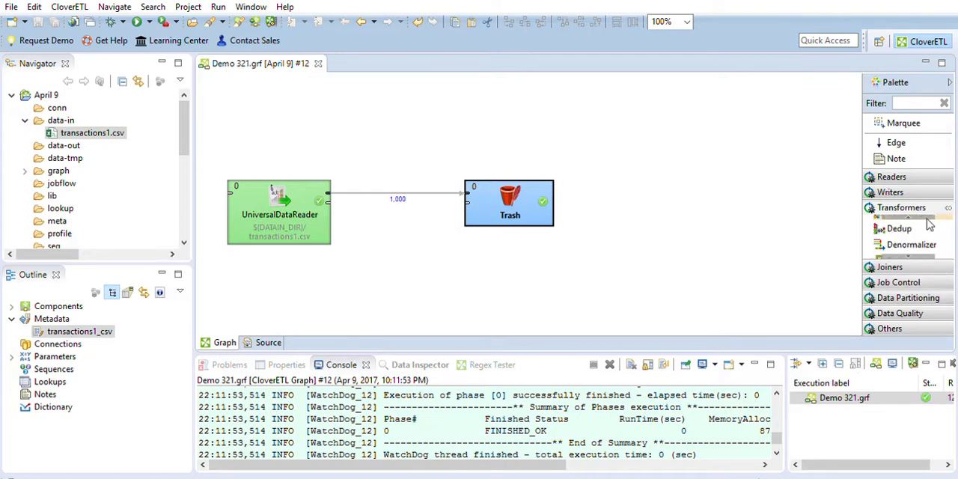
click(901, 241)
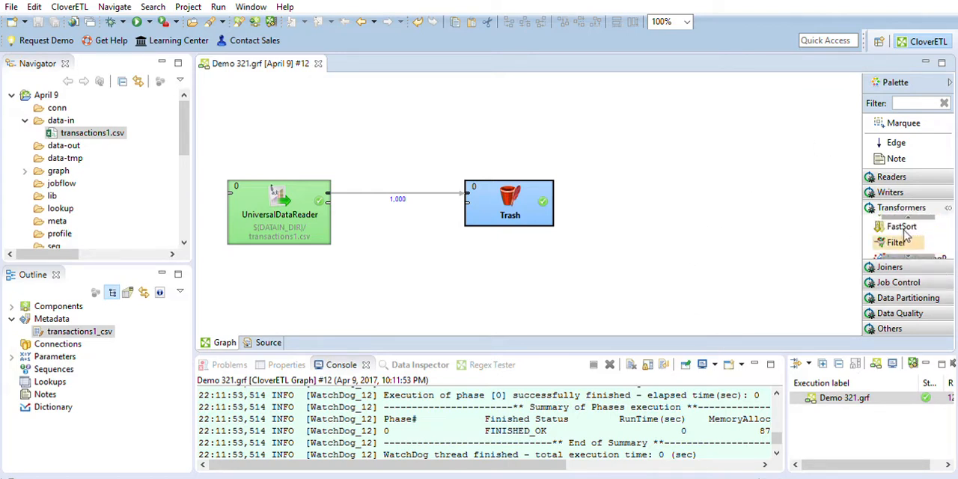
click(529, 268)
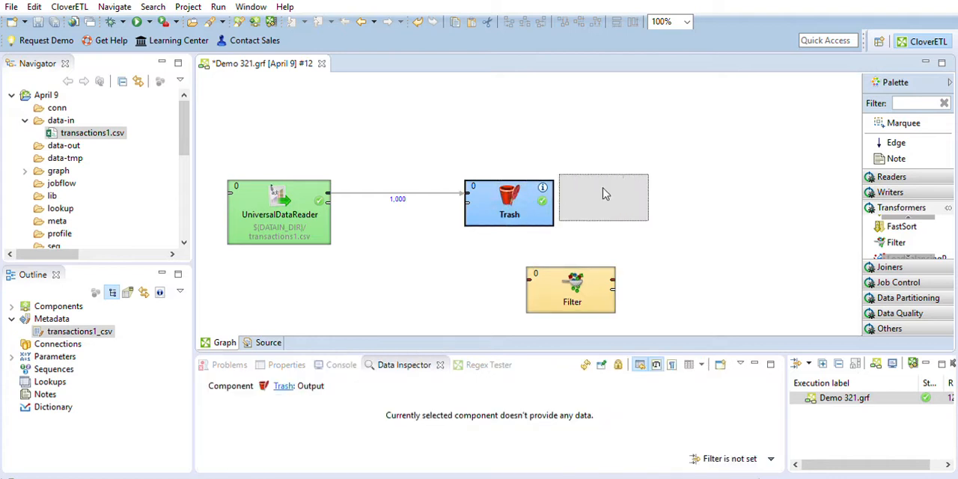
drag(505, 197, 611, 198)
drag(573, 286, 460, 189)
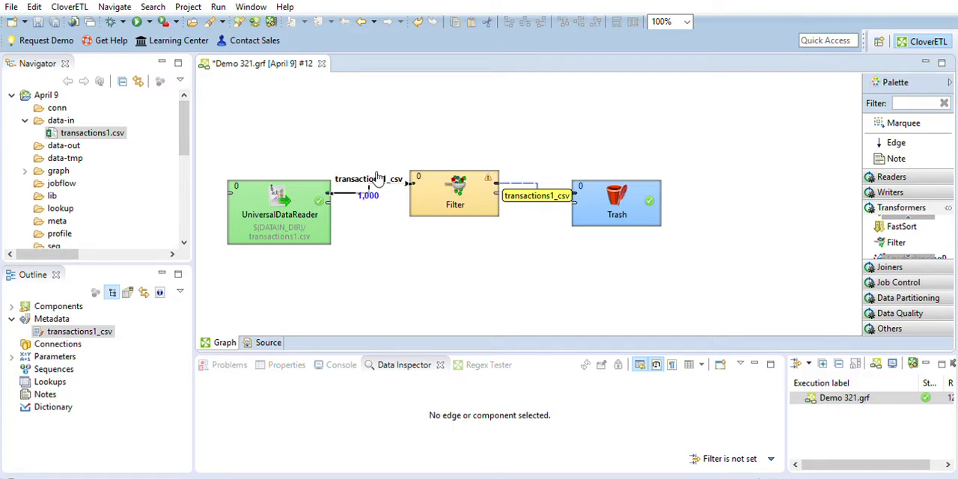
Level the Filter with its neighbours and show the UniversalDataReader's output in a second pinned data inspection, enlarged beside the first
drag(443, 180, 464, 196)
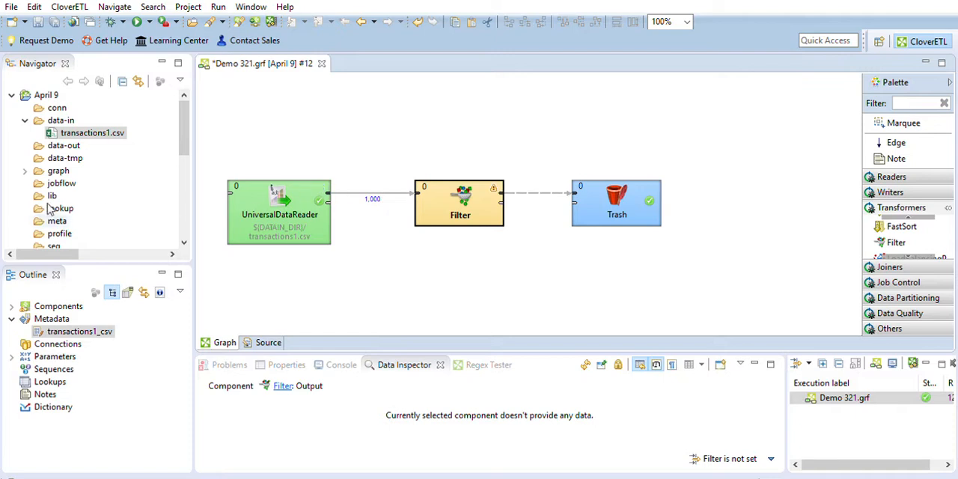
click(258, 196)
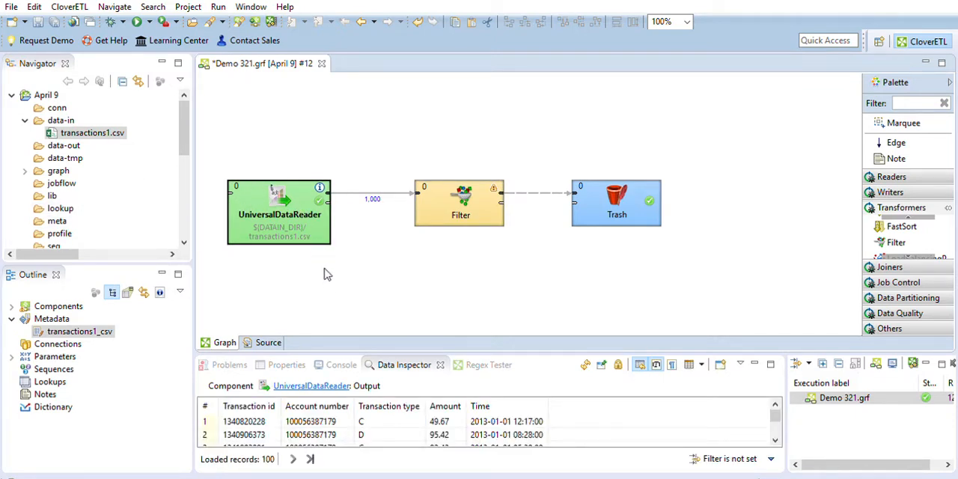
drag(787, 385, 573, 394)
drag(797, 351, 788, 293)
click(765, 364)
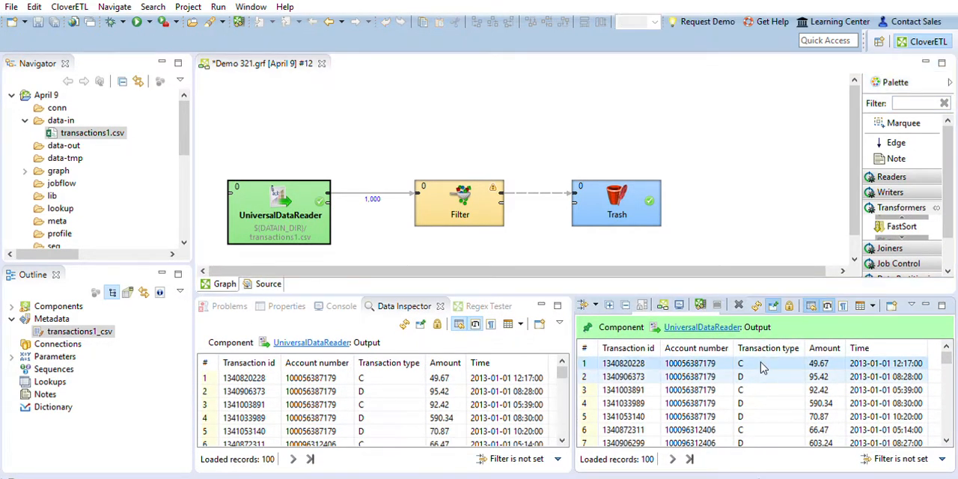
Look through the UniversalDataReader's output for a record with transaction type A, select it, and reduce the height of the data inspection area
scroll(779, 385, down, 3)
scroll(787, 395, down, 6)
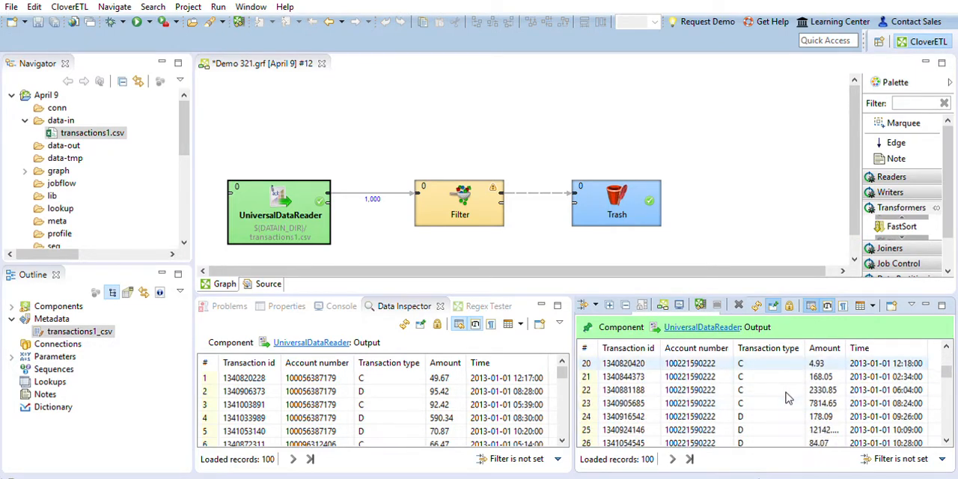
click(771, 404)
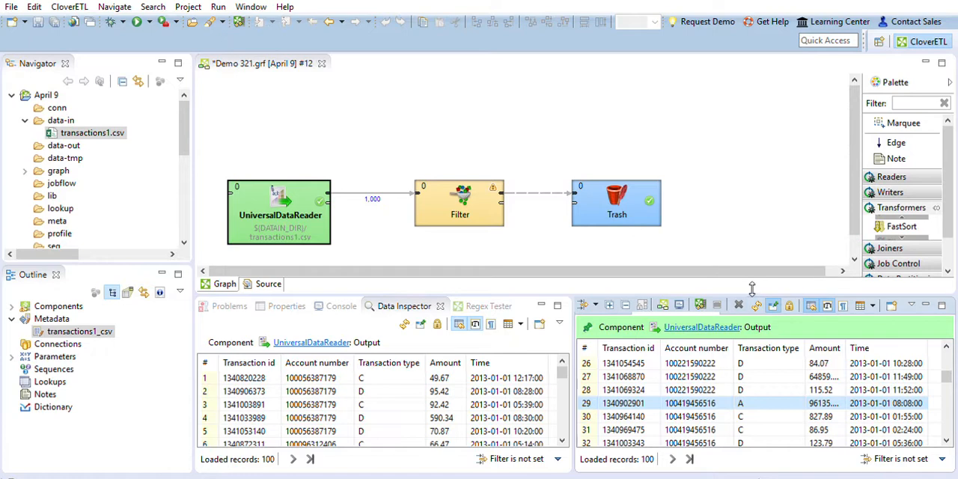
drag(753, 290, 752, 346)
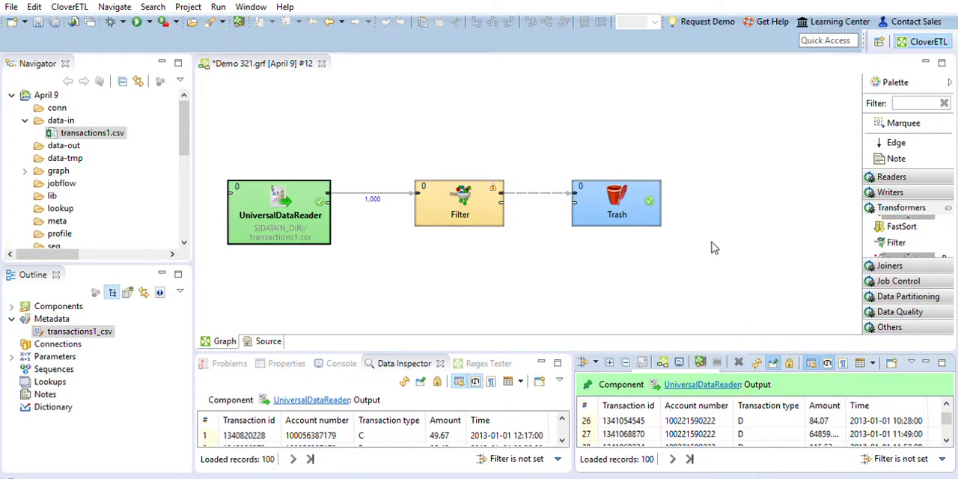
Rename the Filter component to Remove Audits and run the graph
click(448, 197)
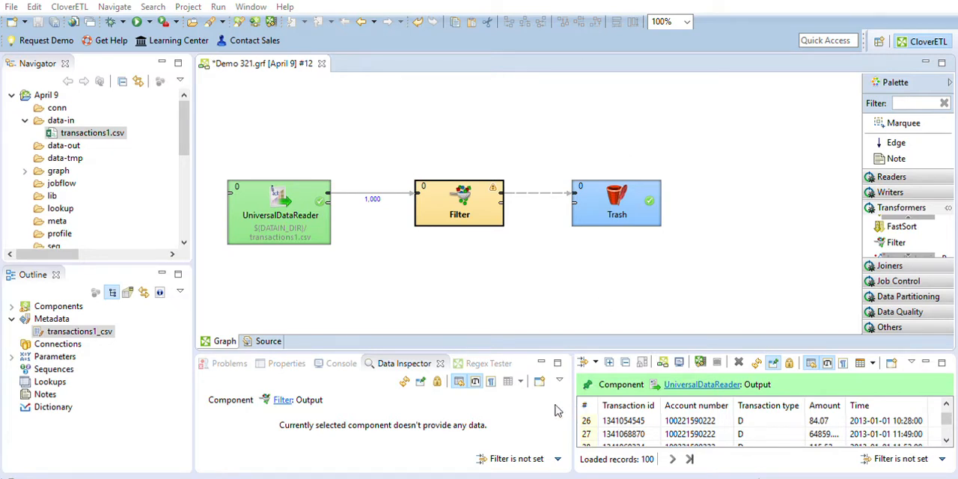
click(534, 408)
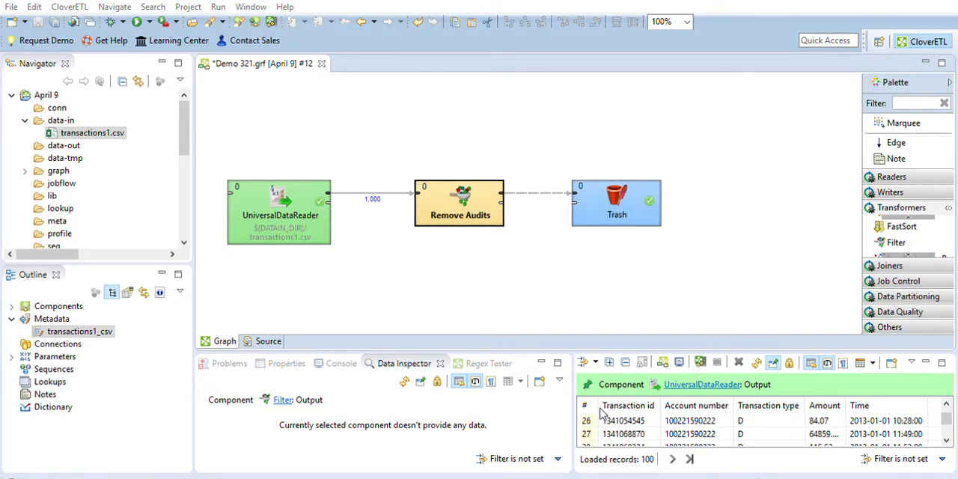
click(145, 20)
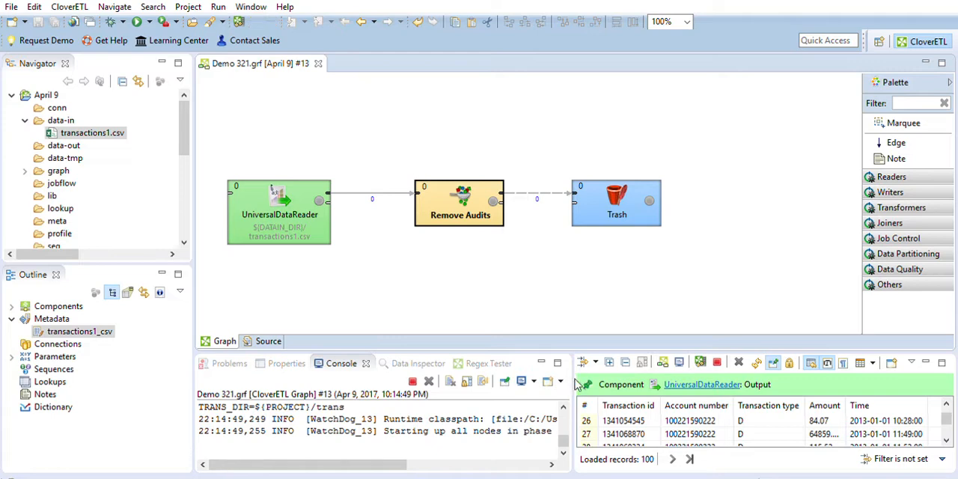
Resize the console and the pinned data inspection so they sit side by side, with the console wider and both taller
drag(573, 382, 709, 371)
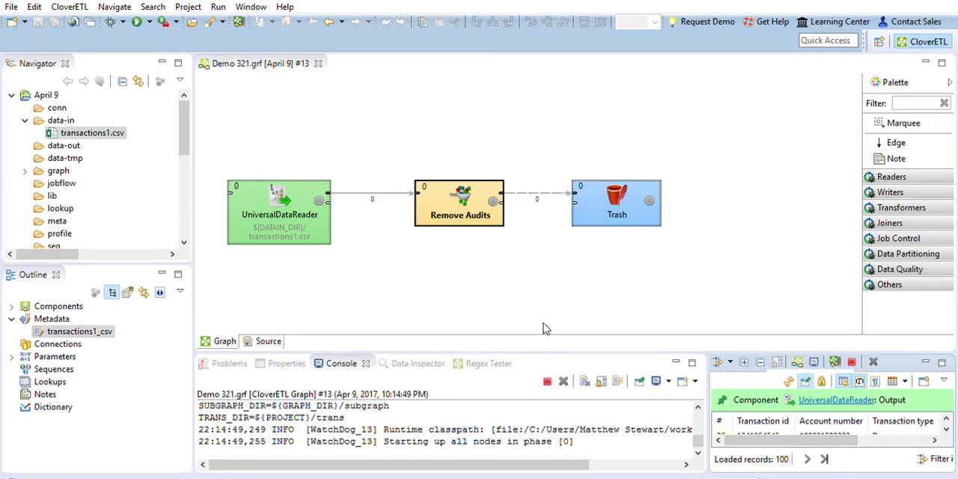
drag(544, 357, 545, 330)
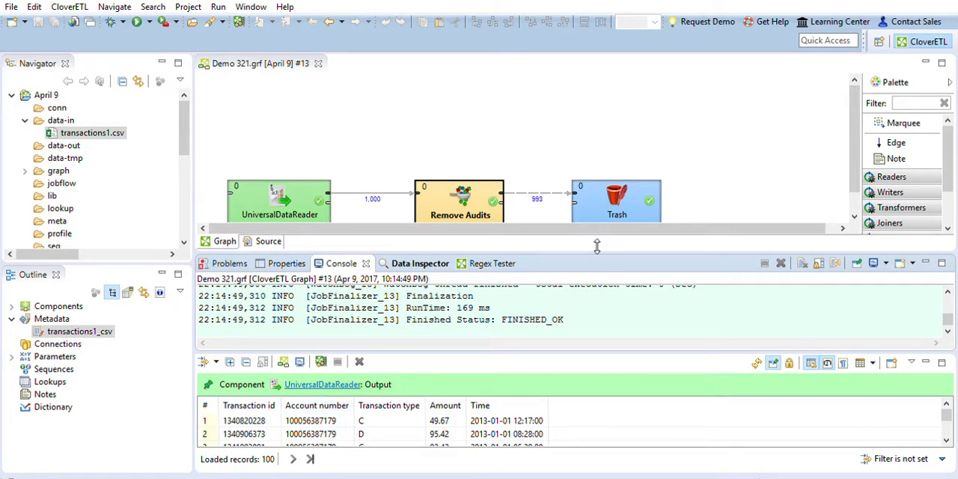
drag(596, 246, 594, 331)
drag(625, 361, 901, 340)
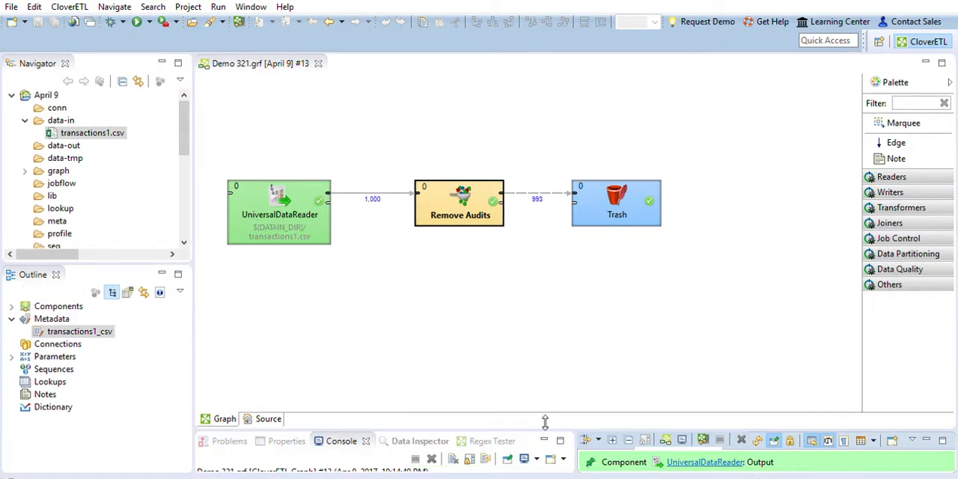
drag(533, 424, 537, 330)
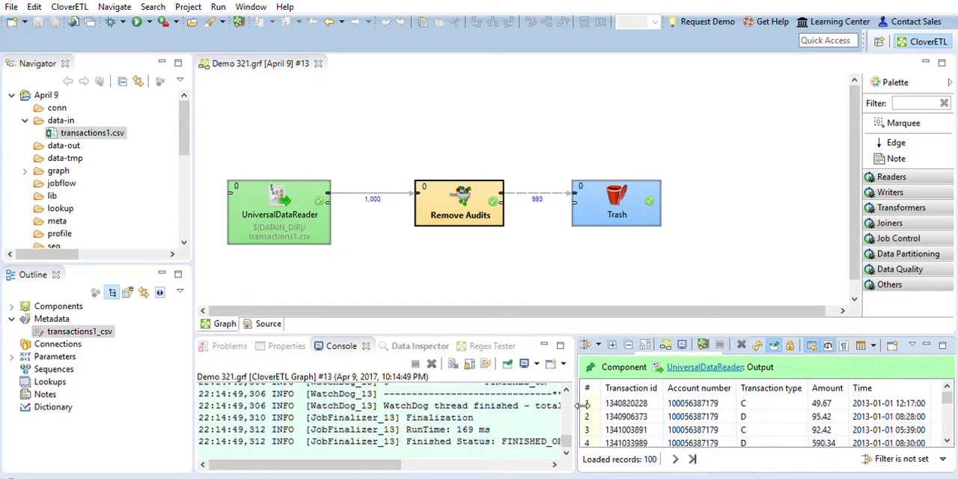
drag(579, 408, 663, 385)
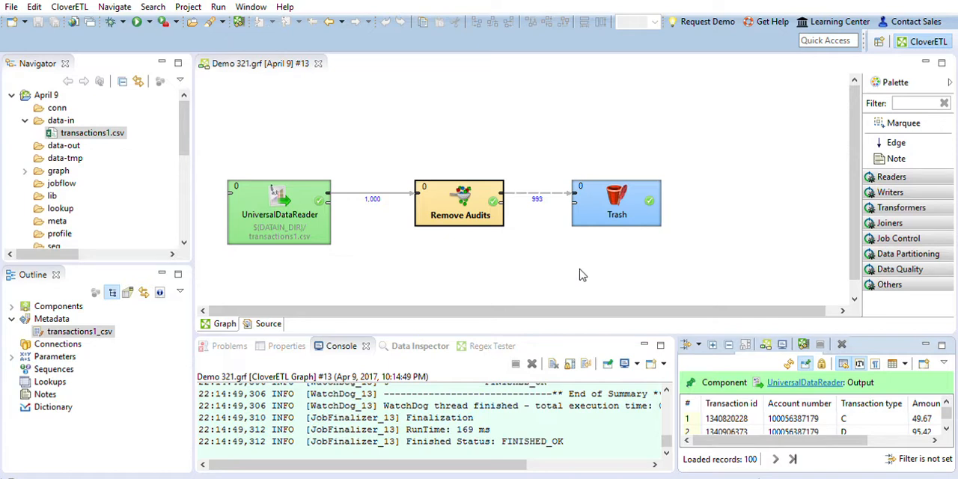
Add a SpreadsheetDataWriter below Trash, moving Trash aside, and reroute Remove Audits' output edge from Trash to the new writer
click(894, 193)
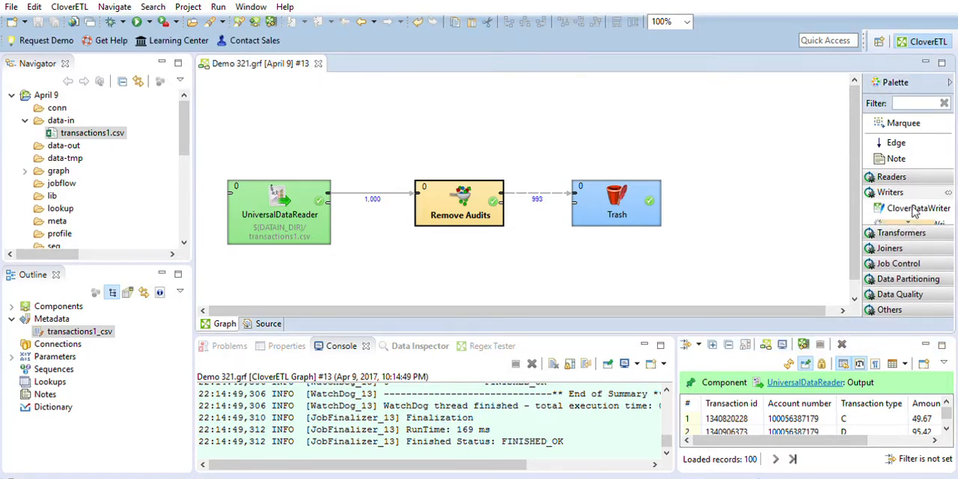
scroll(914, 210, down, 10)
scroll(914, 207, down, 4)
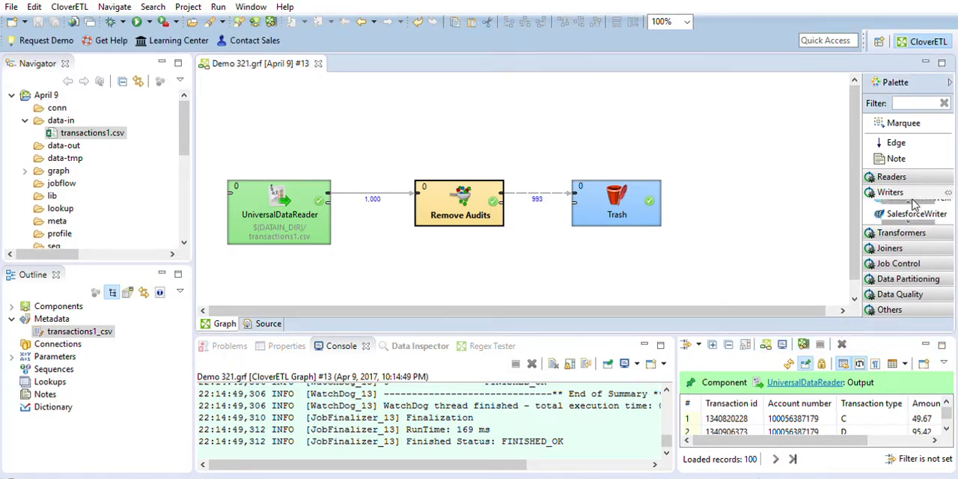
drag(915, 204, 578, 256)
drag(618, 196, 689, 182)
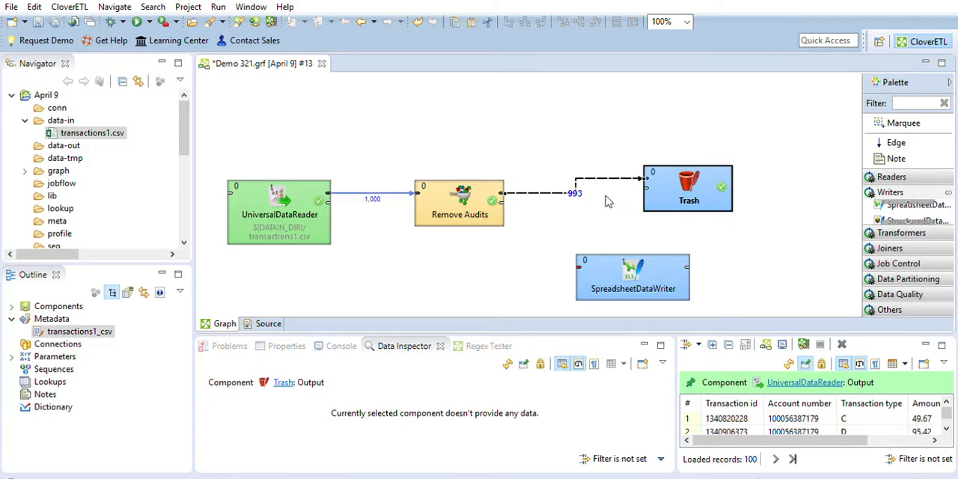
drag(646, 178, 579, 267)
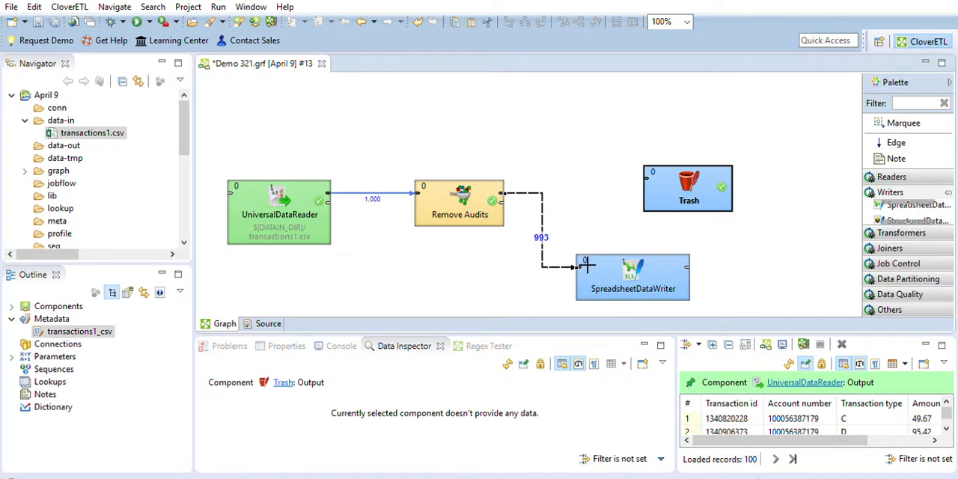
Delete Trash and move the SpreadsheetDataWriter level with Remove Audits, with ${DATAOUT_DIR}/April9.xlsx as its output file
click(669, 193)
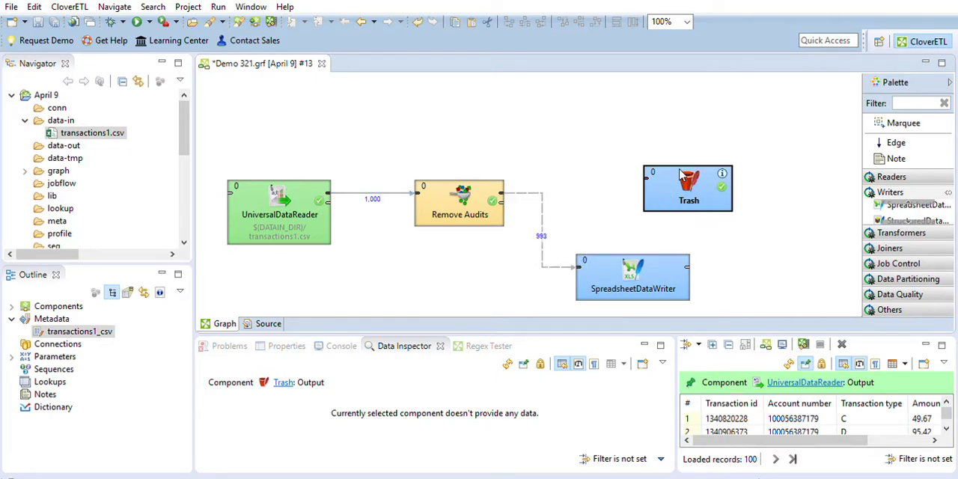
key(Delete)
drag(655, 263, 670, 184)
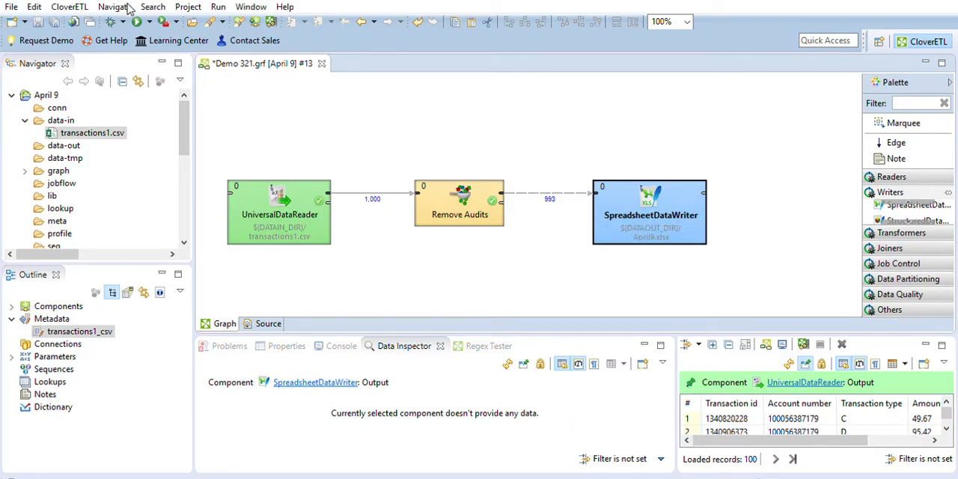
Run the graph with the SpreadsheetDataWriter and enlarge the console to read the run log
key(ctrl+r)
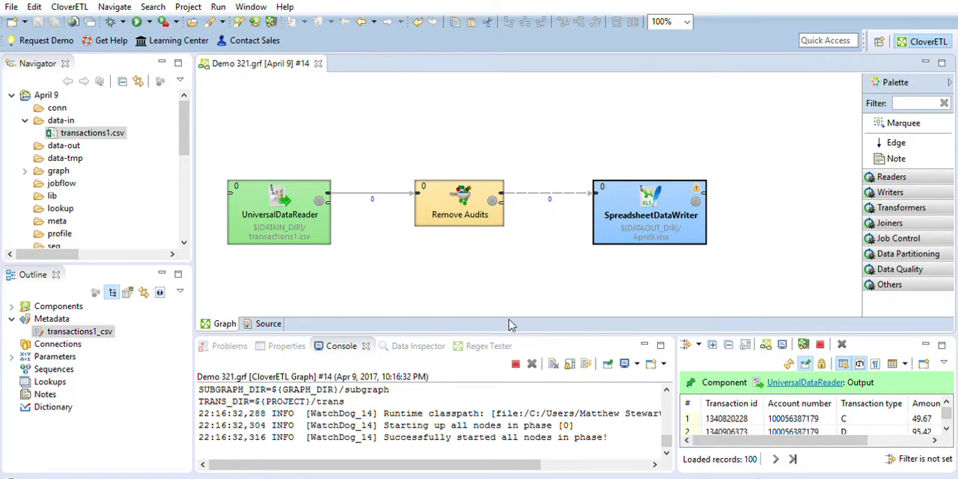
drag(511, 330, 515, 304)
click(532, 443)
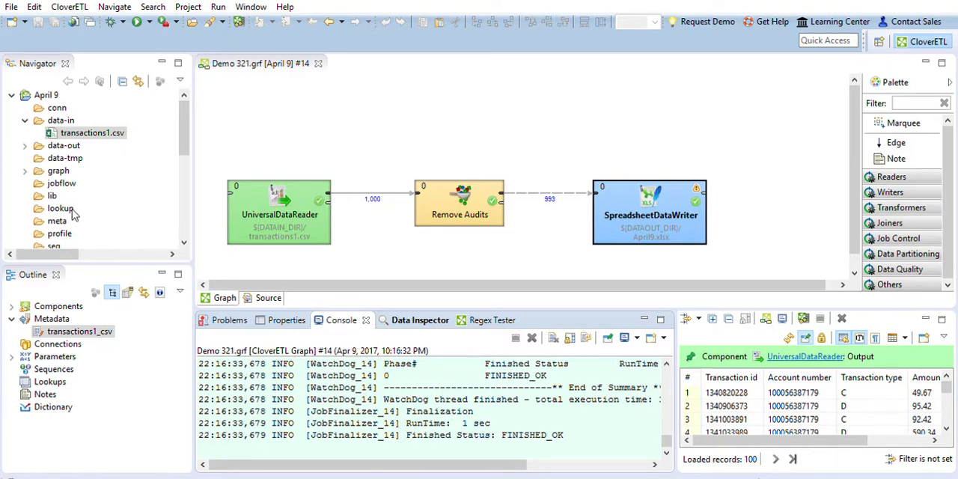
Open April9.xlsx from the project's data-out folder, examine the transaction types in its rows, and close the file
click(38, 61)
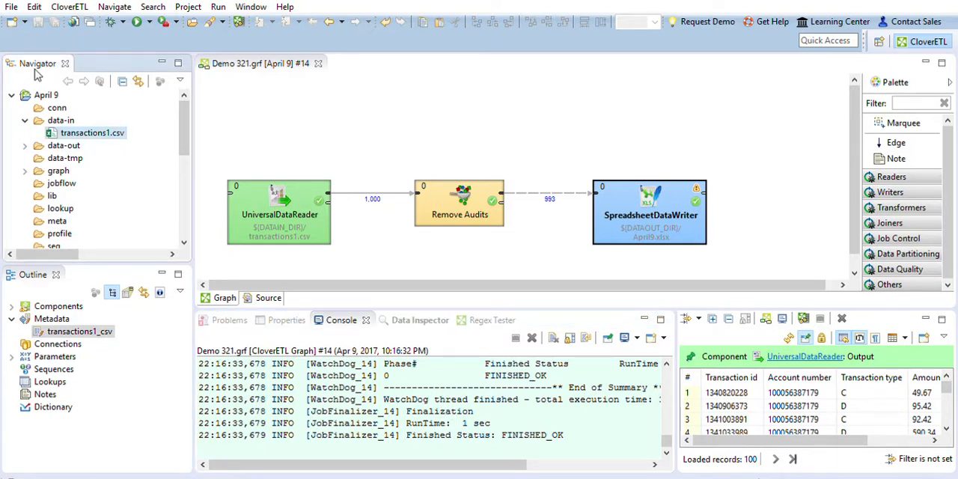
click(45, 95)
click(24, 145)
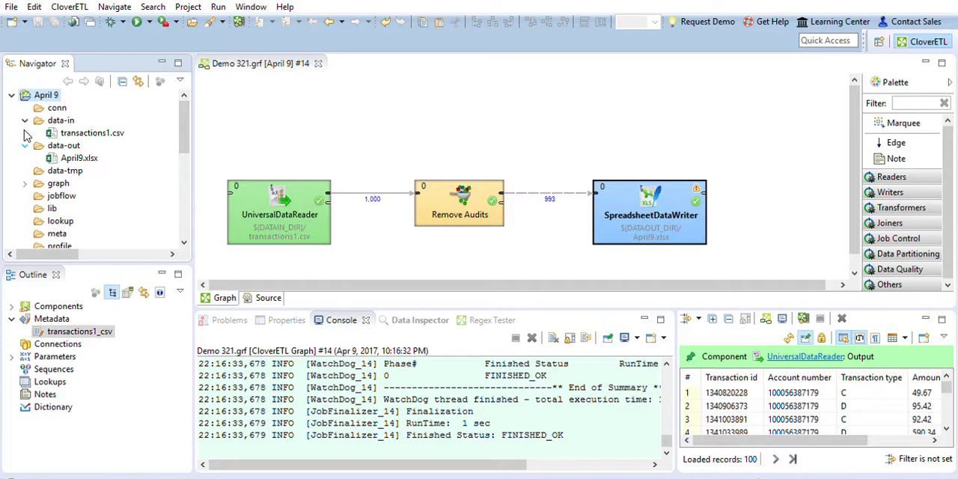
click(79, 154)
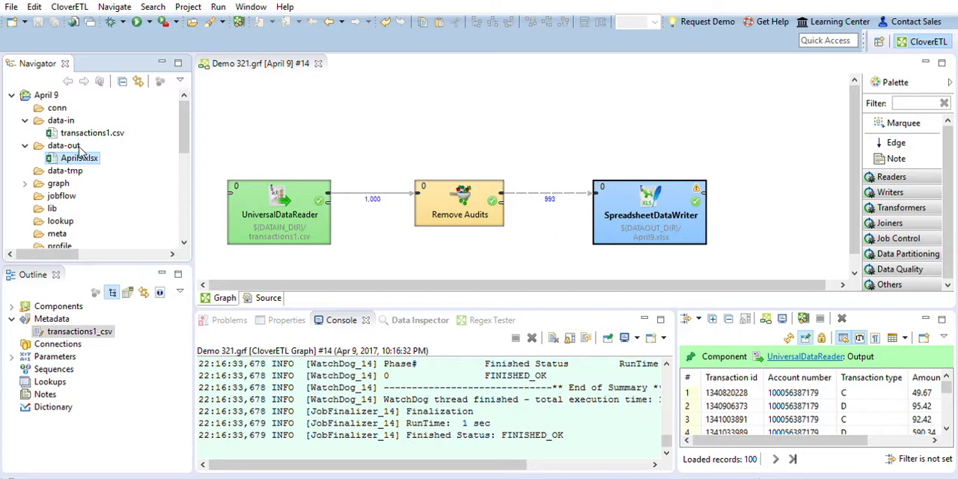
double_click(69, 154)
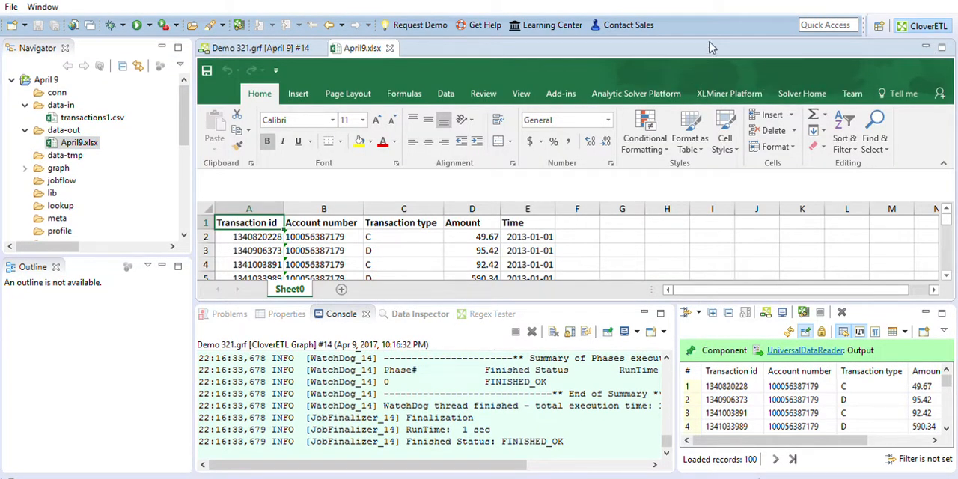
scroll(407, 241, down, 7)
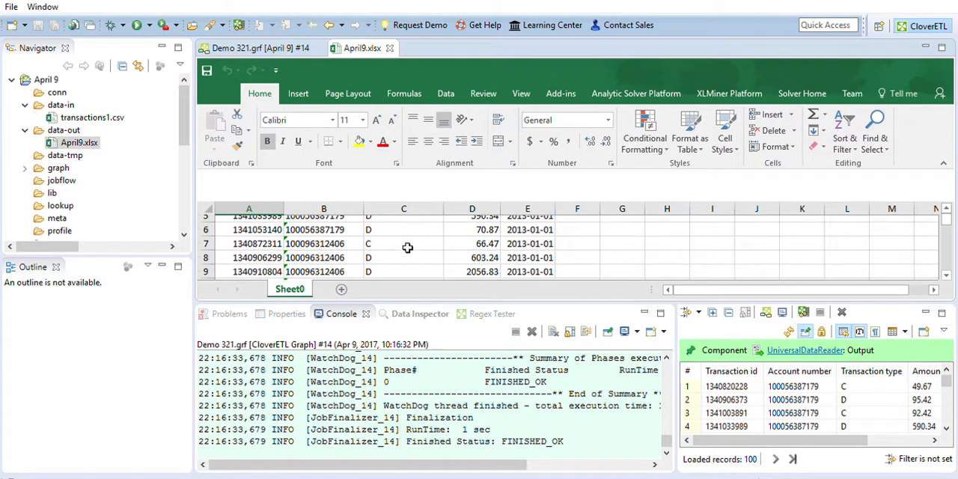
scroll(406, 242, down, 20)
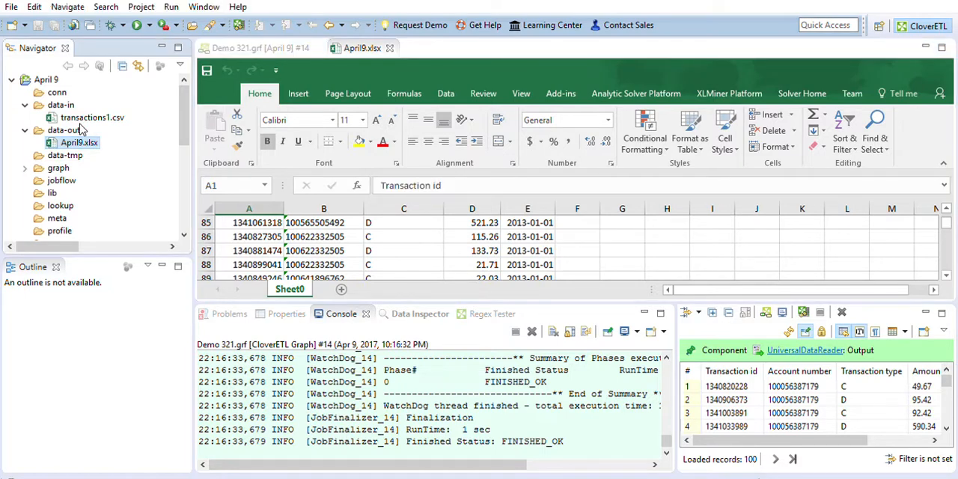
click(389, 47)
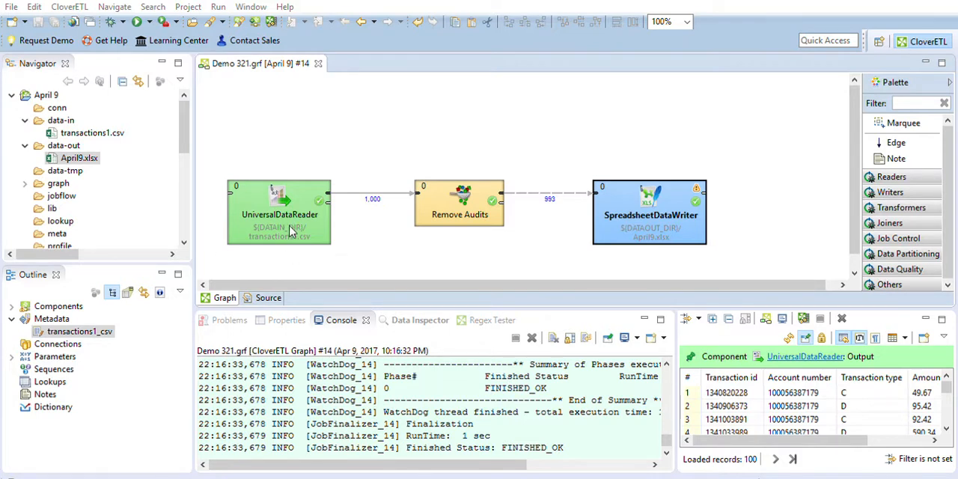
Add a DBOutputTable below the SpreadsheetDataWriter and reroute Remove Audits' output edge from the SpreadsheetDataWriter to it
click(149, 19)
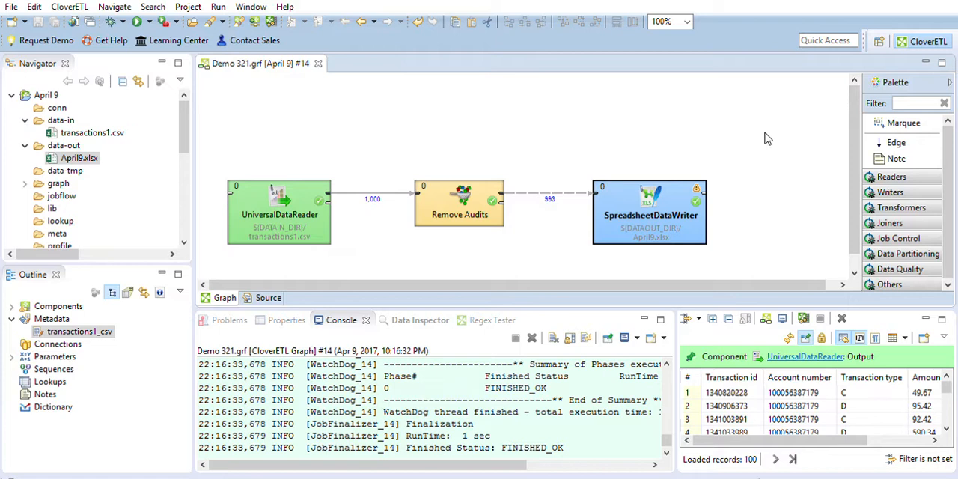
click(905, 190)
scroll(913, 206, down, 2)
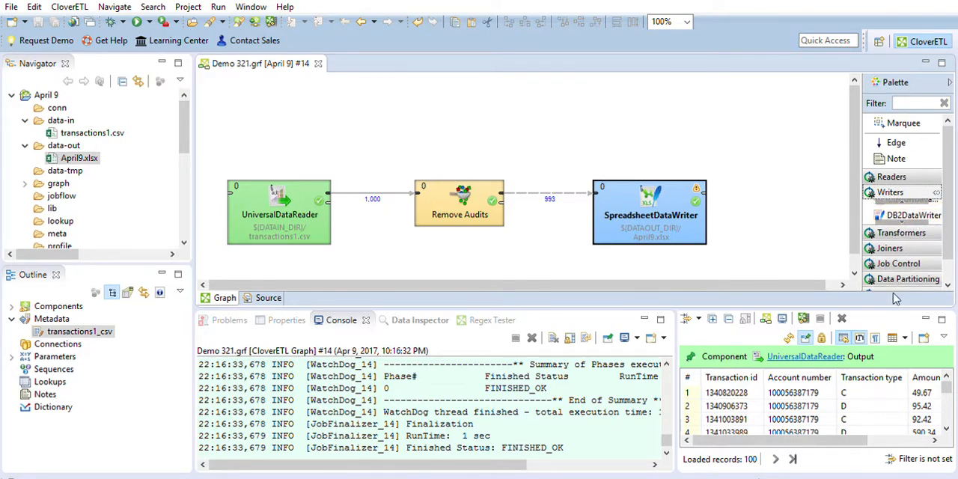
drag(897, 308, 906, 417)
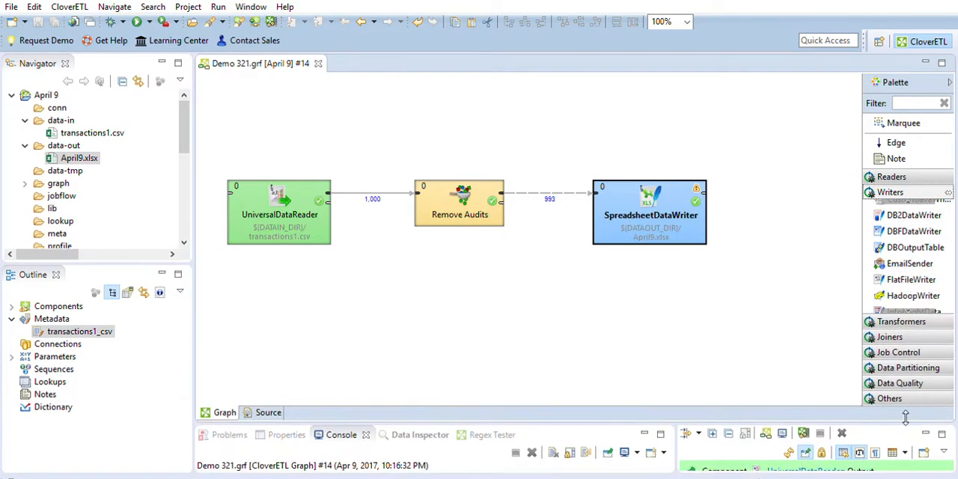
click(922, 247)
click(544, 307)
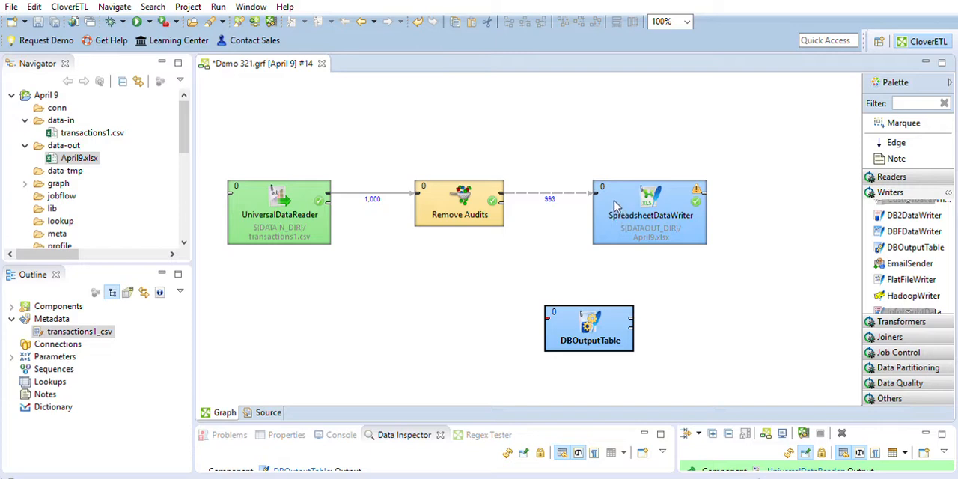
click(597, 192)
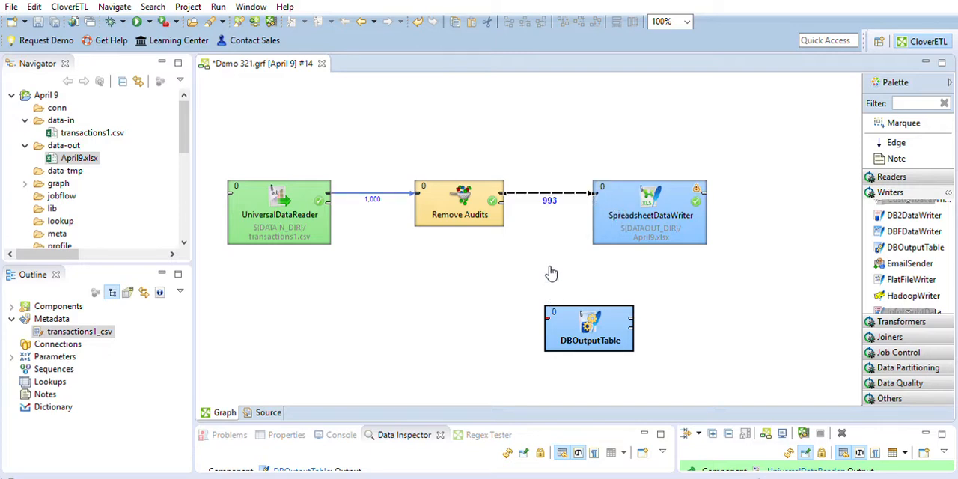
drag(596, 193, 560, 303)
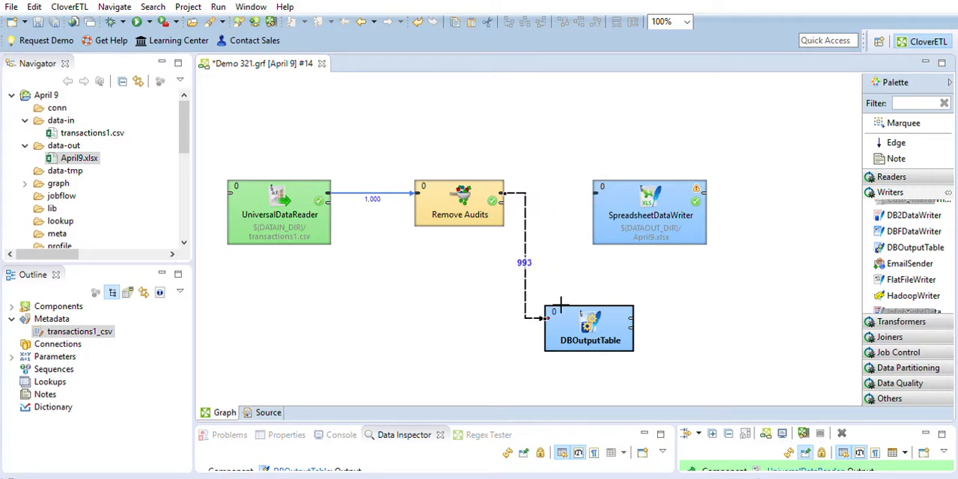
Delete the SpreadsheetDataWriter and move the DBOutputTable into its place beside Remove Audits
click(640, 190)
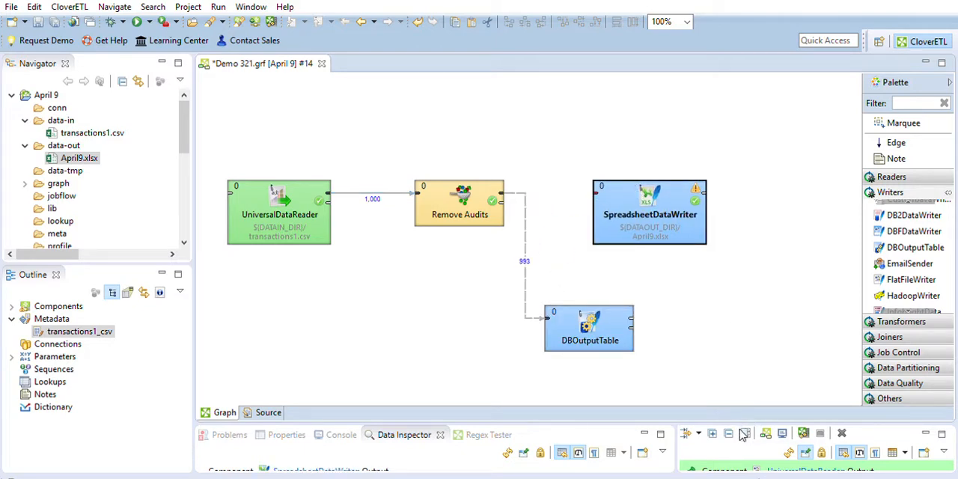
key(Delete)
drag(584, 315, 641, 190)
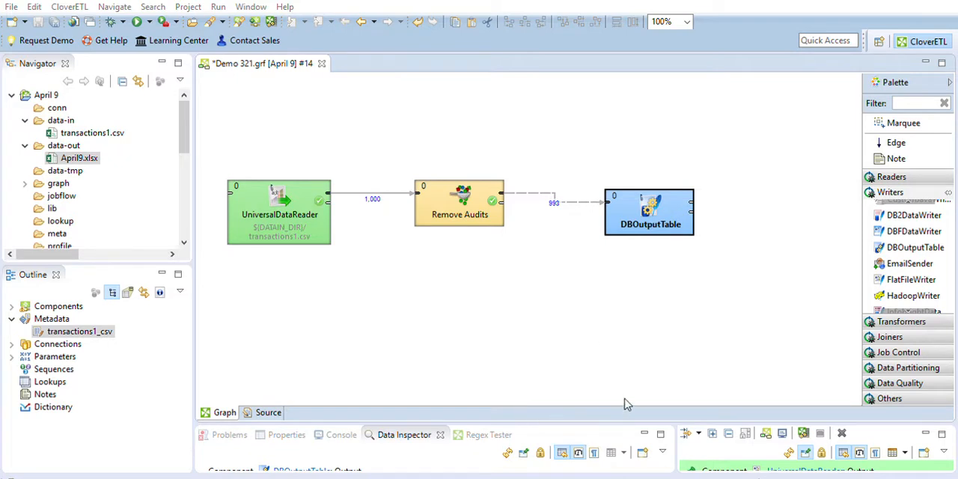
Run the graph with the DBOutputTable, enlarge the console and read the full error message for that component
click(135, 20)
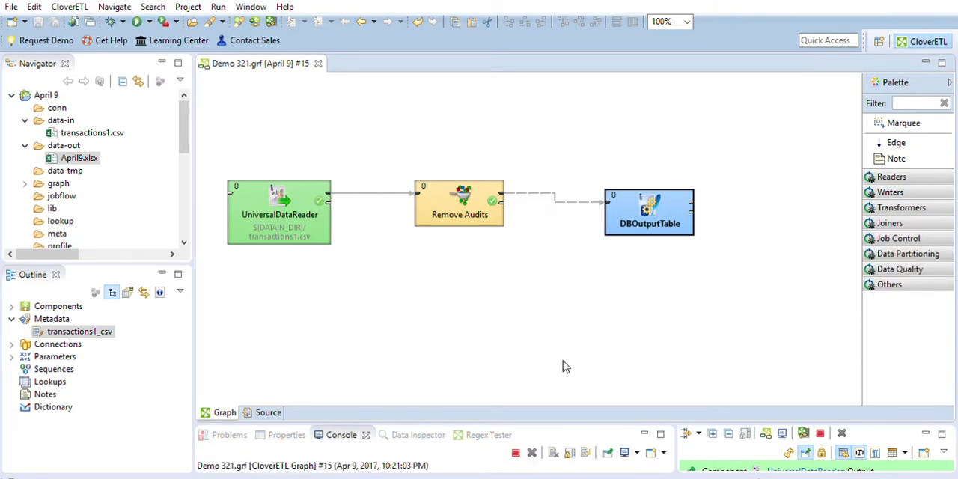
drag(517, 417, 533, 280)
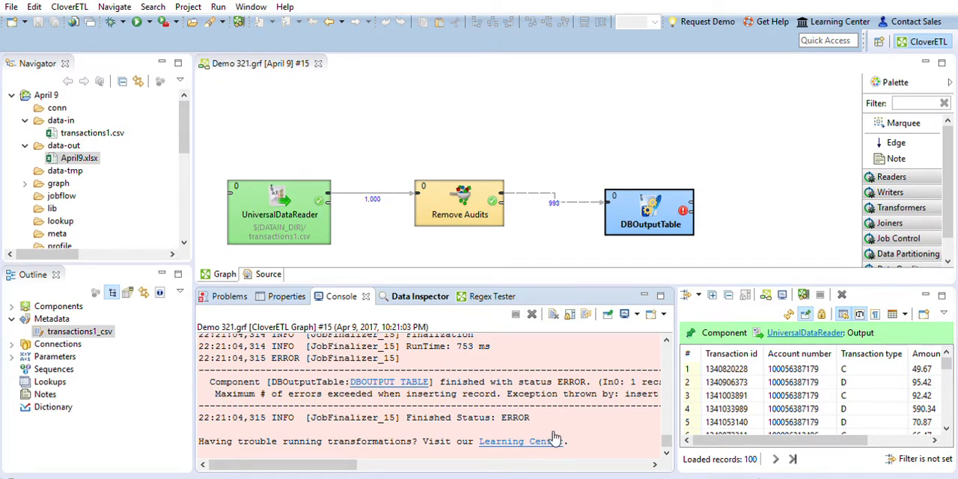
drag(295, 458, 524, 448)
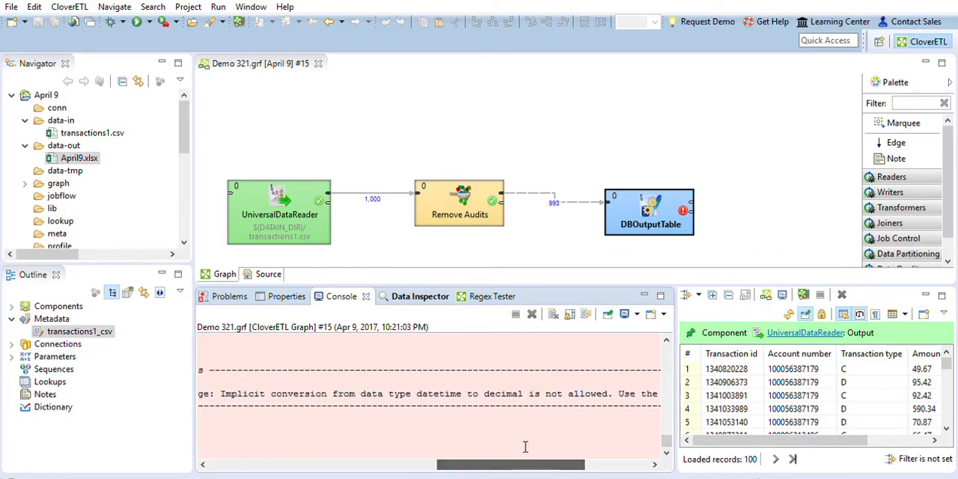
double_click(439, 394)
click(514, 392)
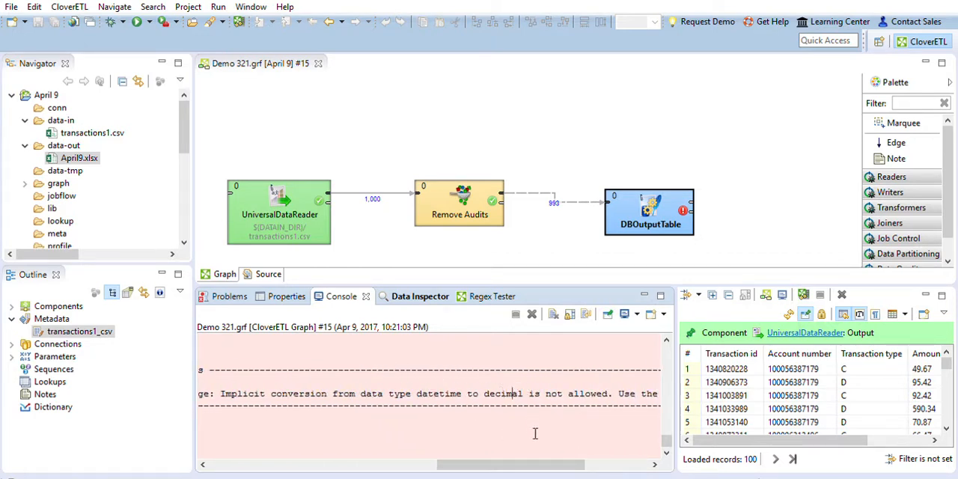
Inspect the output data of UniversalDataReader and DBOutputTable, and give the graph canvas more room
click(310, 226)
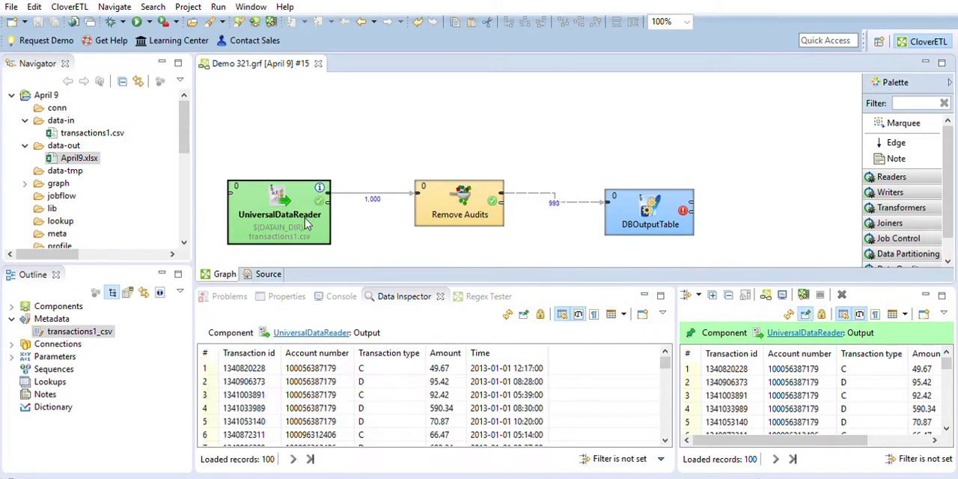
click(635, 211)
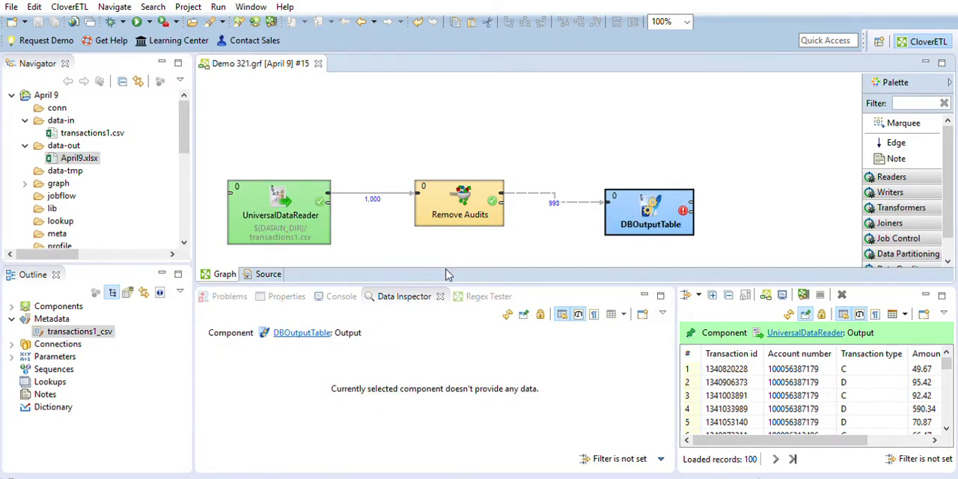
drag(441, 284, 433, 352)
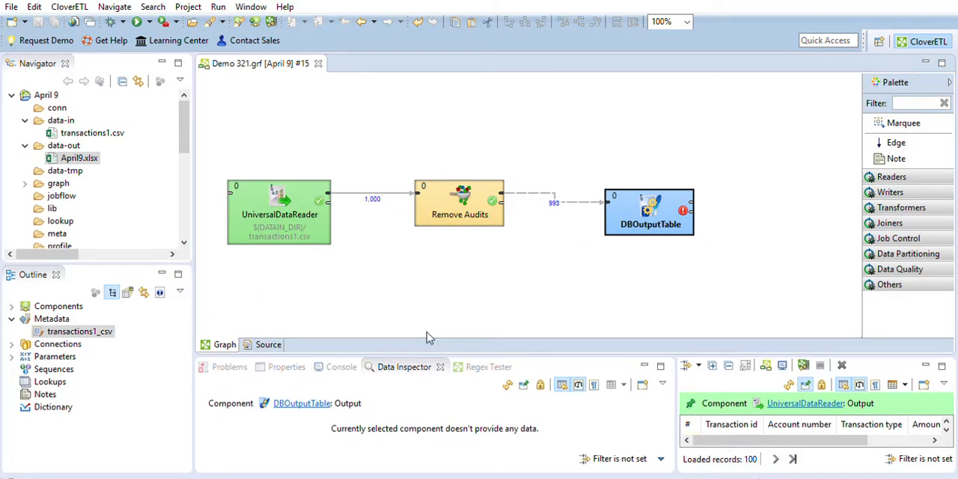
click(417, 283)
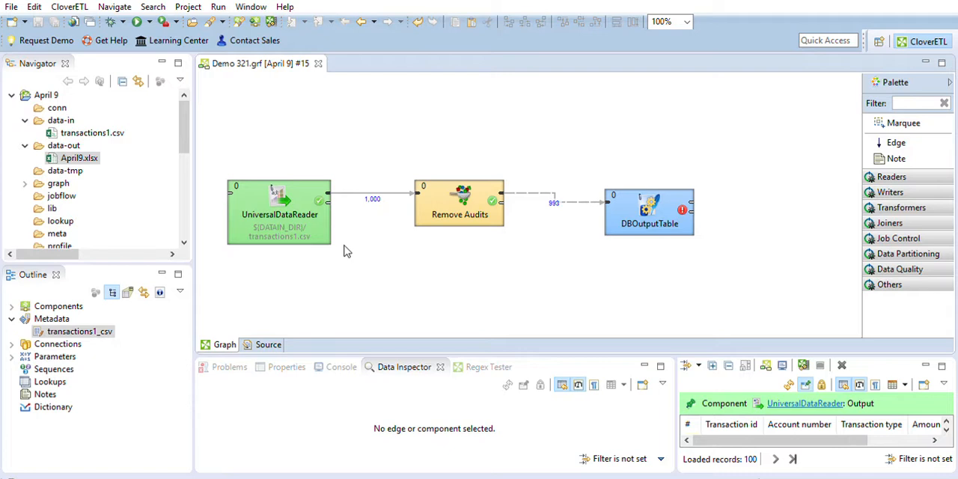
Extract the database table's metadata as transactions10_mssql and compare its entry with transactions1_csv in the outline
click(630, 215)
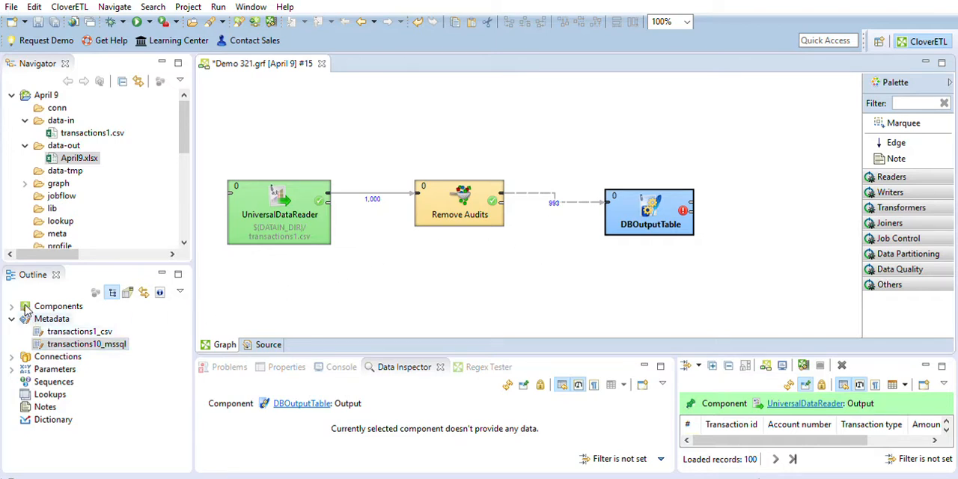
click(90, 331)
click(92, 344)
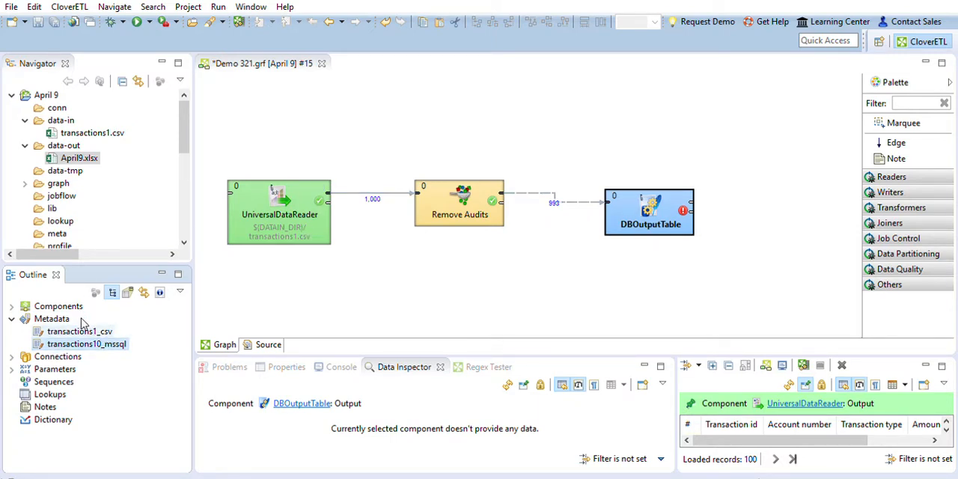
click(84, 331)
click(94, 343)
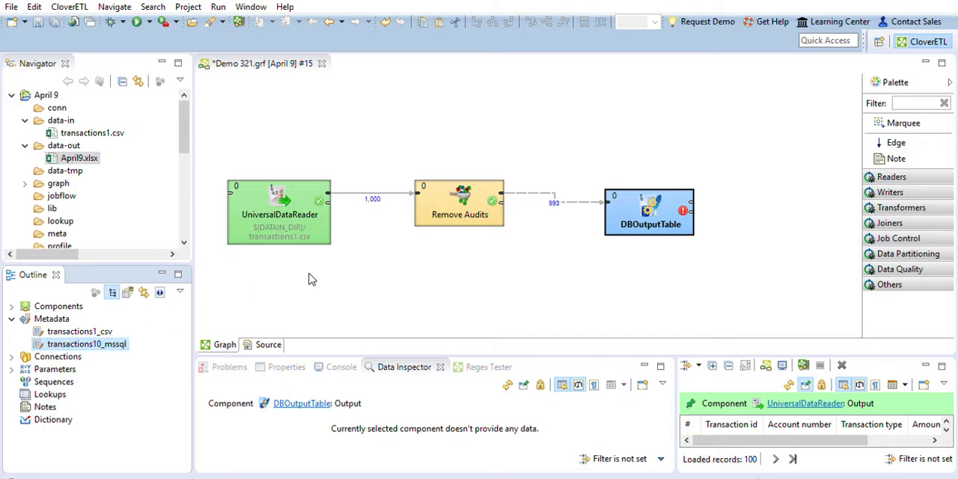
Add a Reformat transformer to the graph below the edge between Remove Audits and DBOutputTable
click(905, 207)
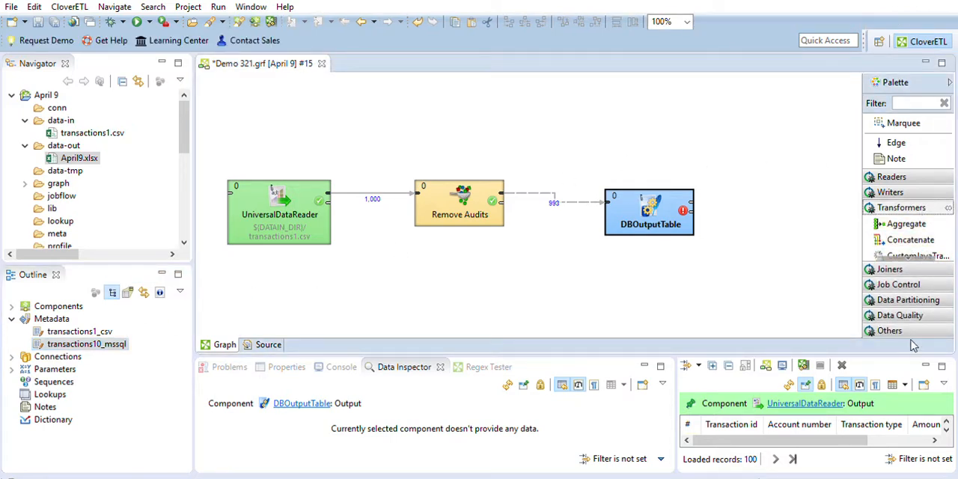
drag(913, 352, 911, 374)
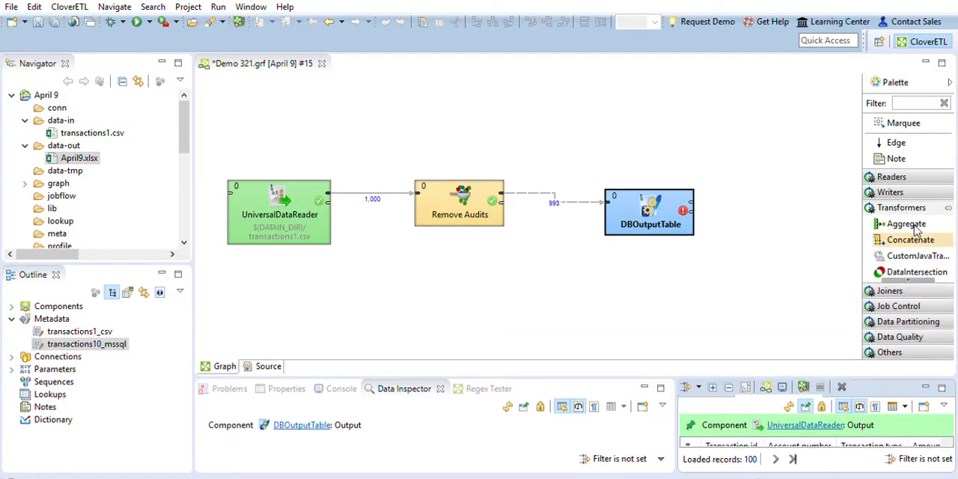
scroll(928, 243, down, 5)
scroll(928, 243, down, 2)
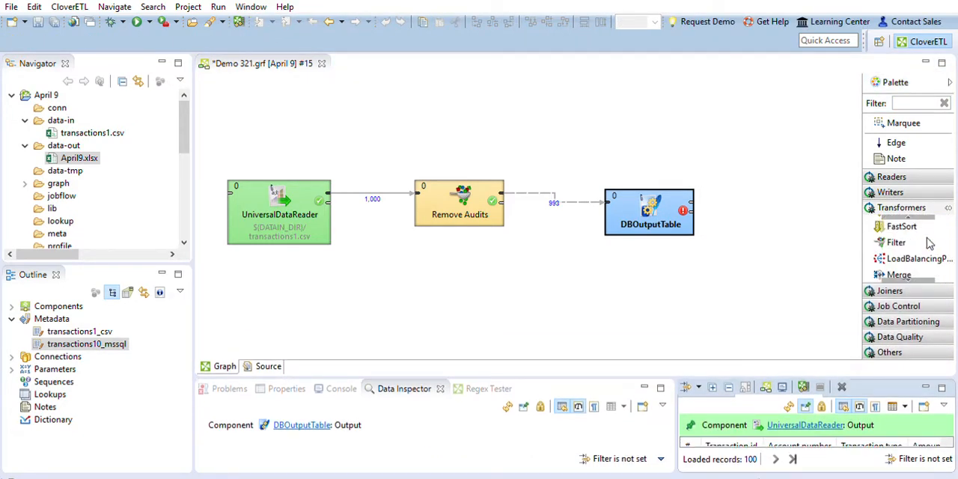
click(898, 243)
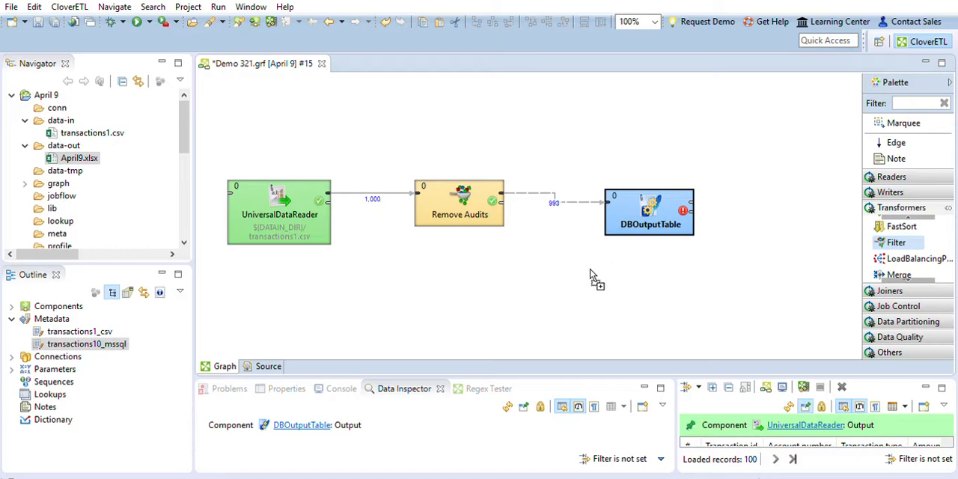
scroll(911, 244, down, 3)
click(904, 255)
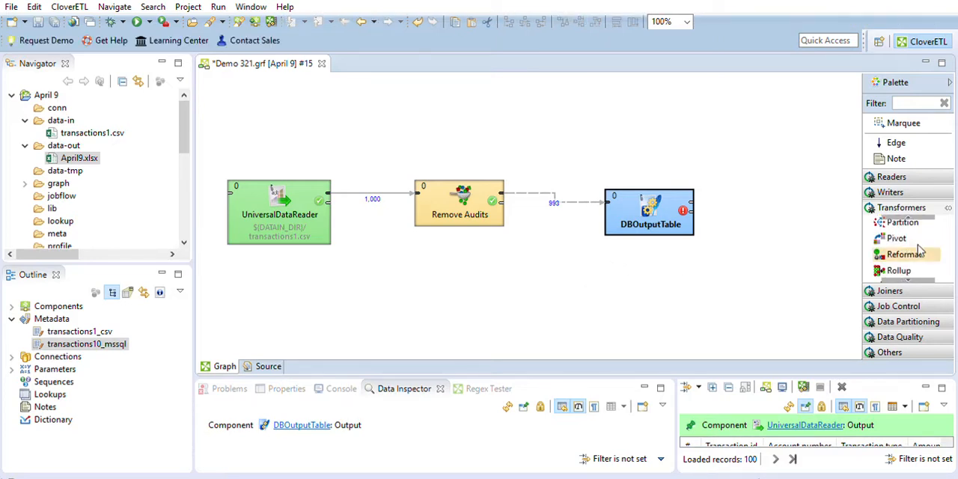
click(558, 275)
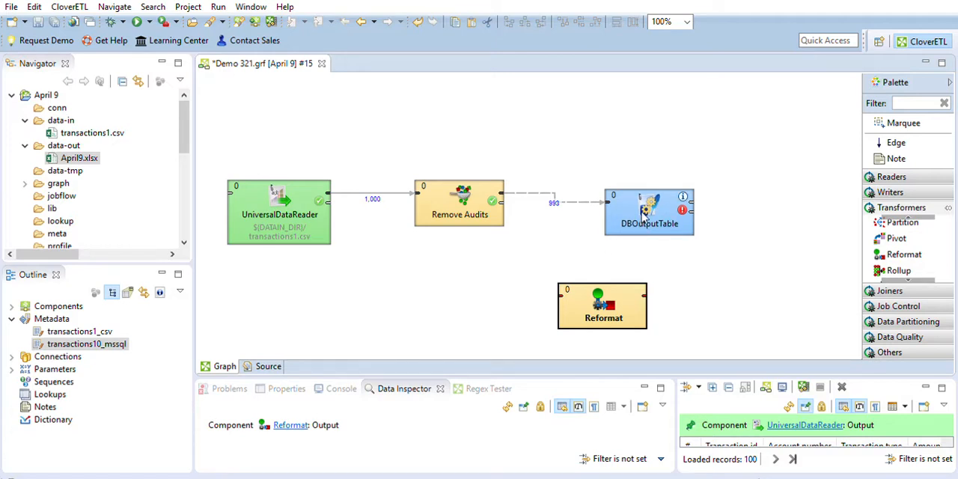
Move DBOutputTable farther from Remove Audits and insert Reformat into the edge between them
drag(648, 219, 748, 210)
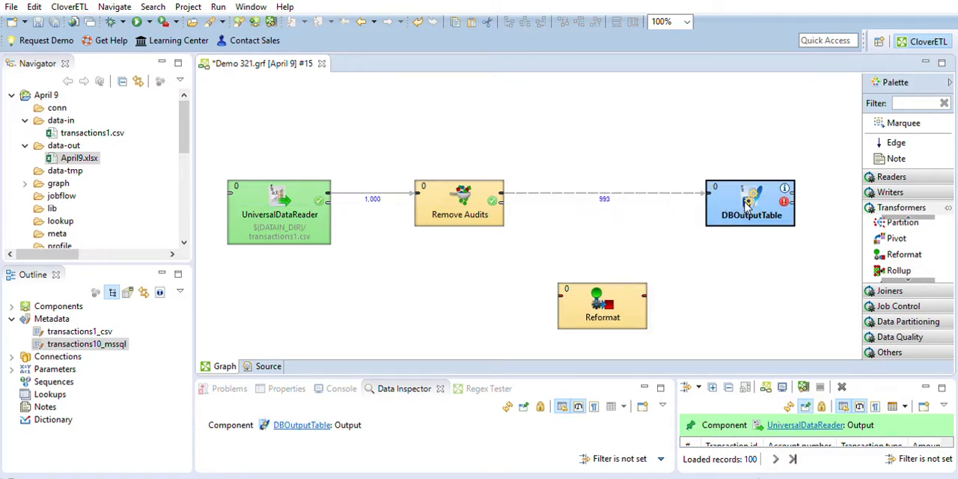
click(598, 294)
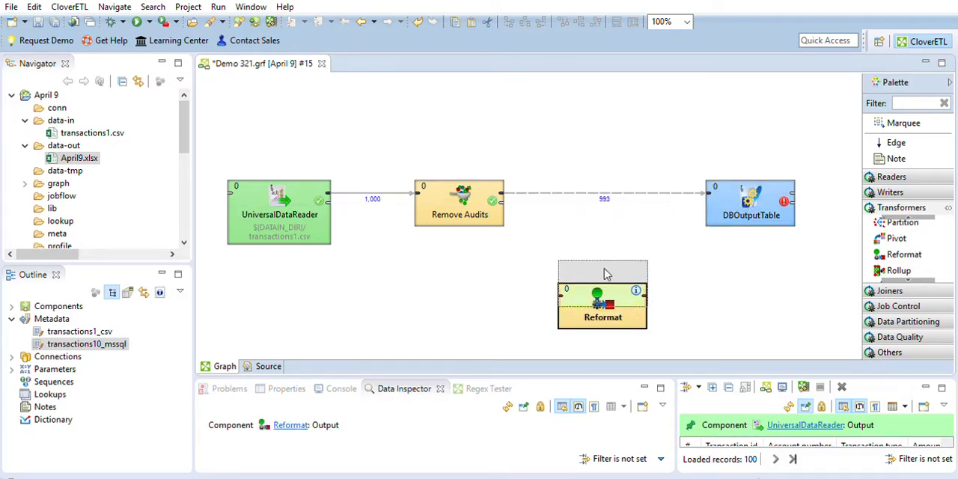
drag(606, 274, 609, 197)
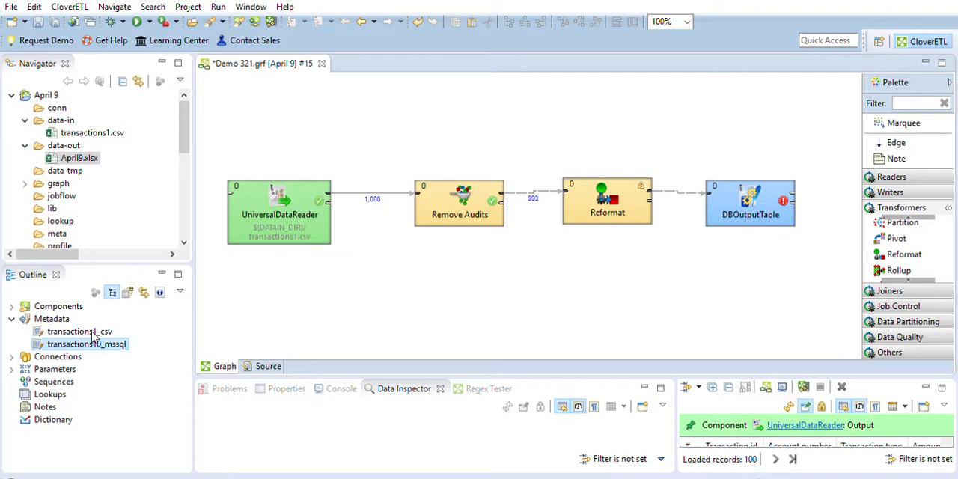
Assign the transactions10_mssql metadata to the edge from Reformat to DBOutputTable and space the components to check its label
drag(89, 343, 683, 184)
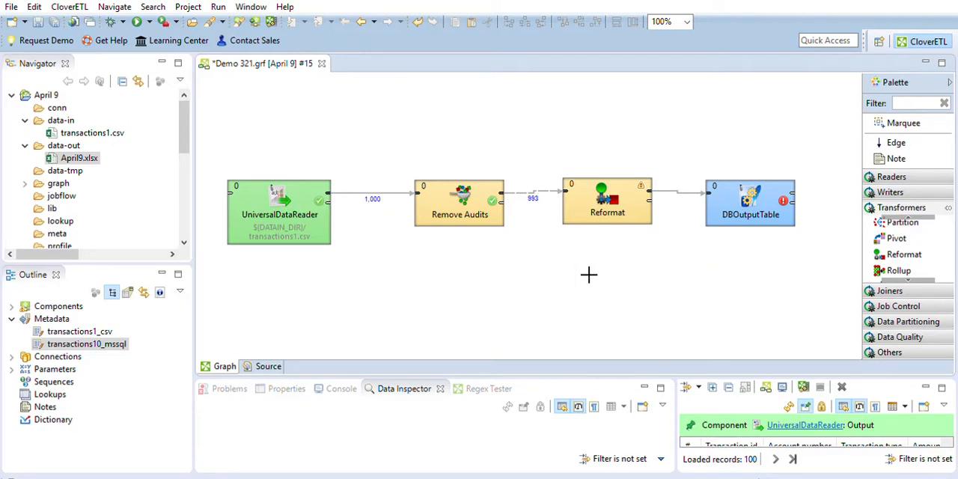
drag(756, 191, 801, 179)
click(710, 186)
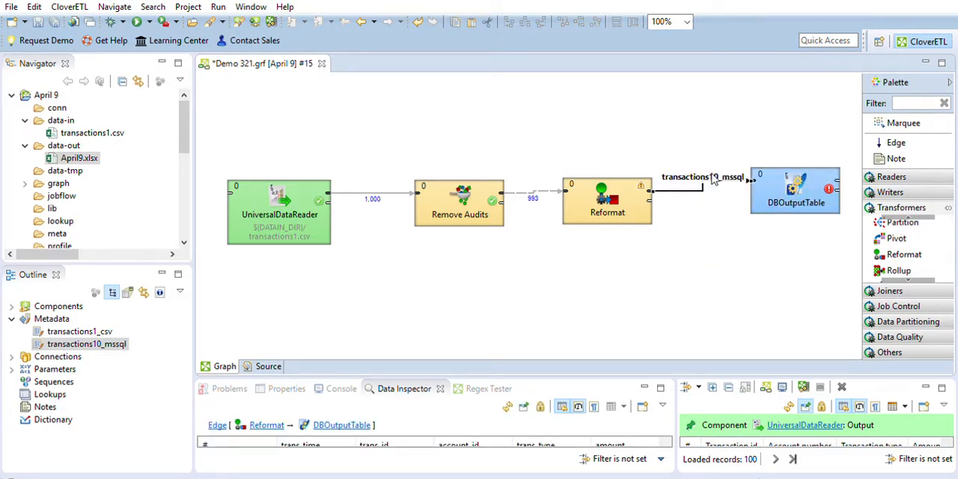
click(698, 229)
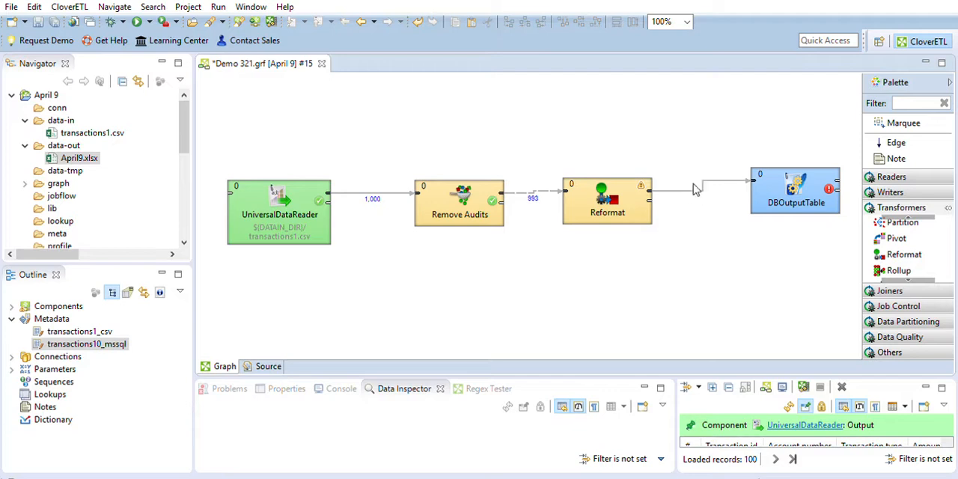
Align Reformat and DBOutputTable in one row with Remove Audits so the connecting edges run straight
click(600, 207)
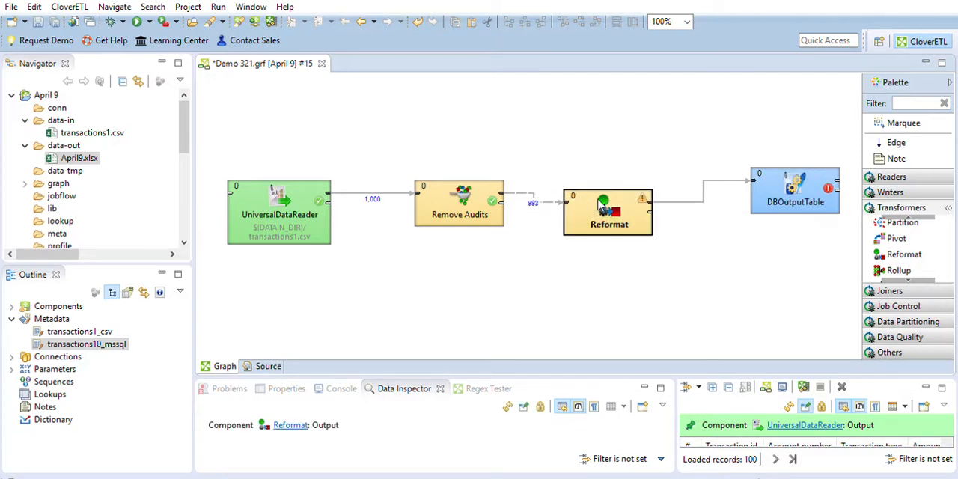
click(797, 186)
drag(797, 186, 795, 197)
click(501, 150)
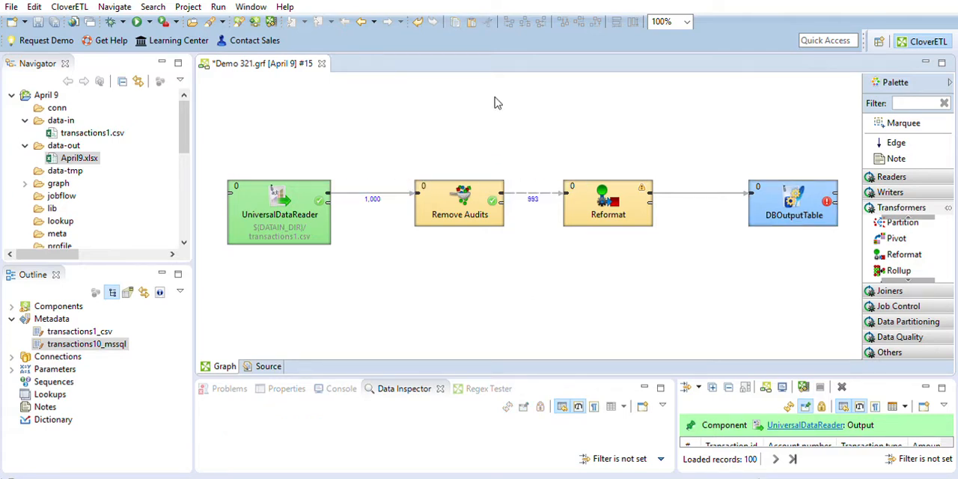
Define the Reformat component's transformation, rename the component DB Format and save the graph
click(608, 199)
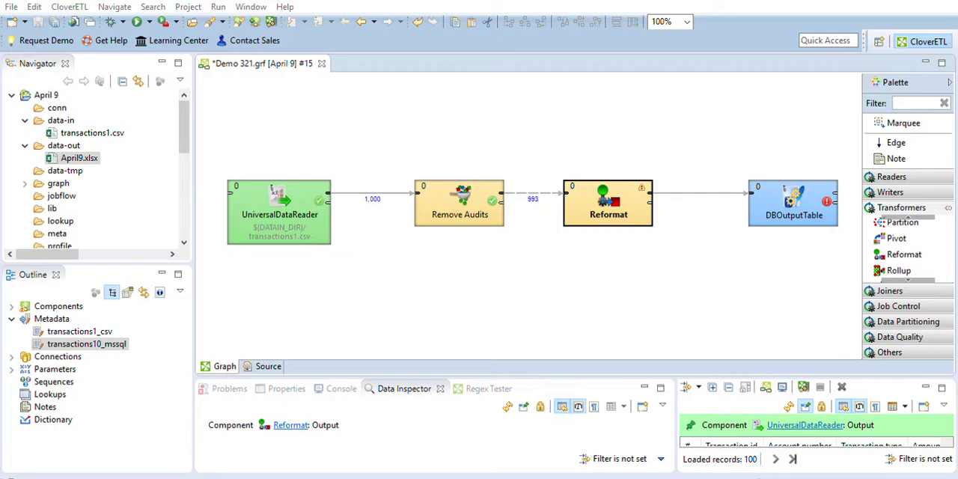
click(538, 406)
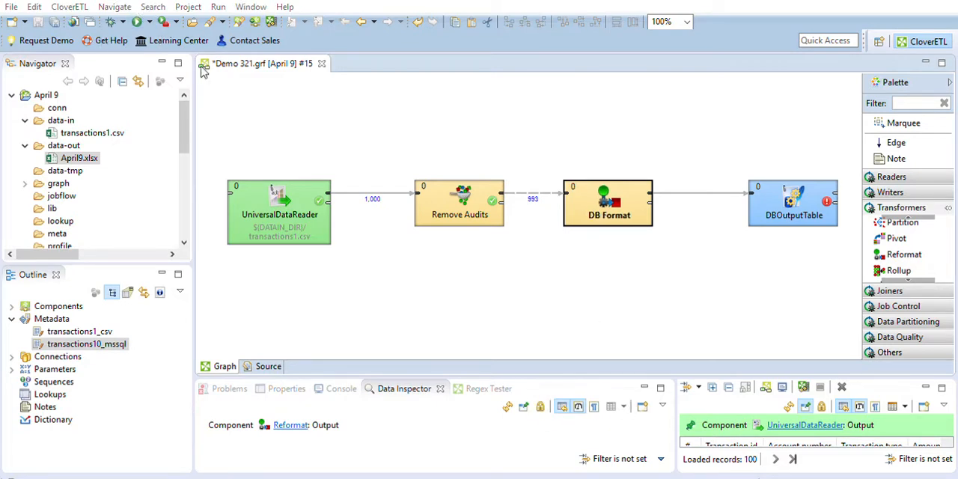
key(ctrl+s)
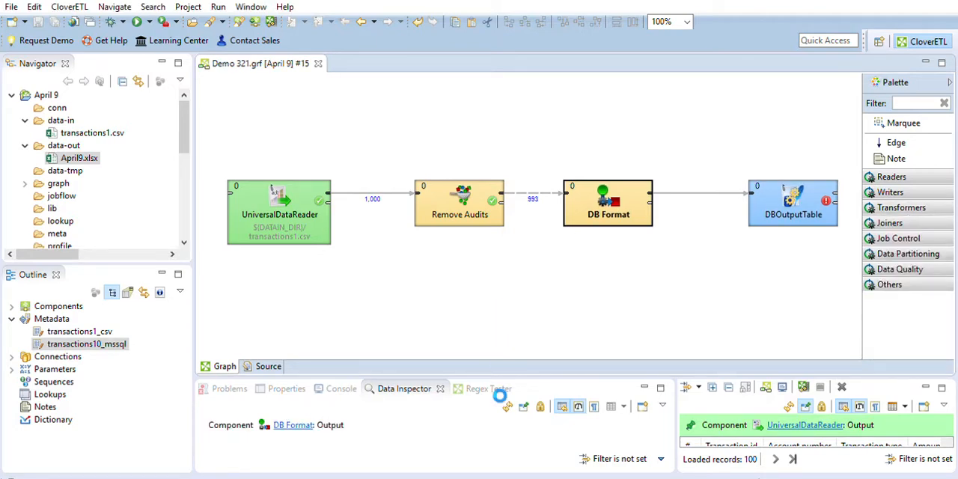
Run the graph with DB Format in place and enlarge the console to read the run log to its end
drag(499, 377, 507, 280)
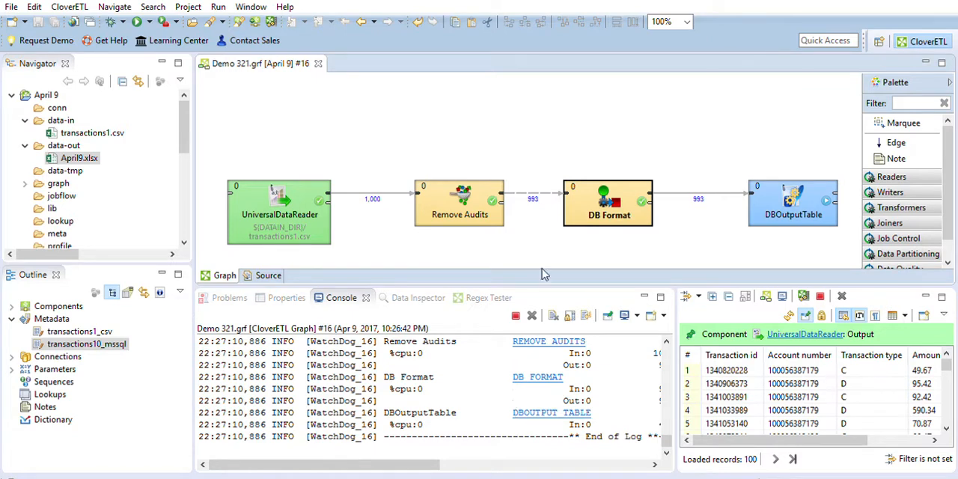
drag(545, 282, 570, 187)
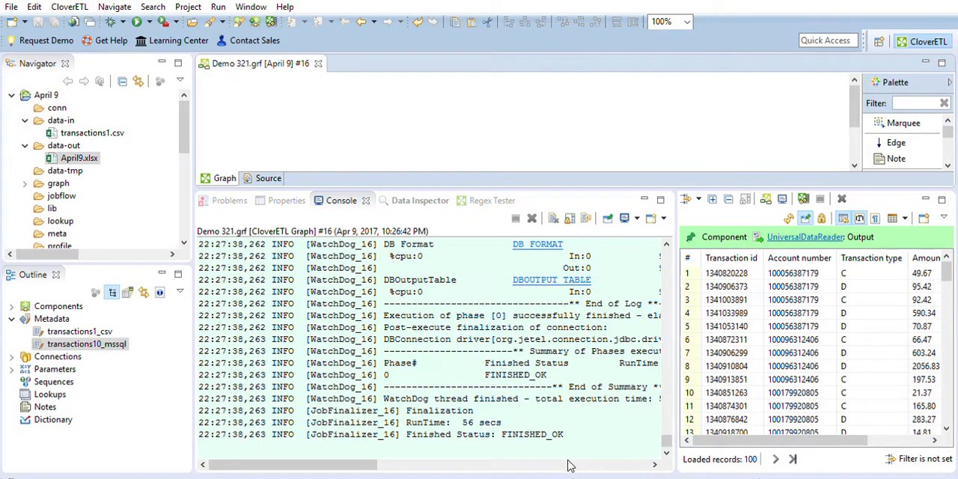
click(549, 423)
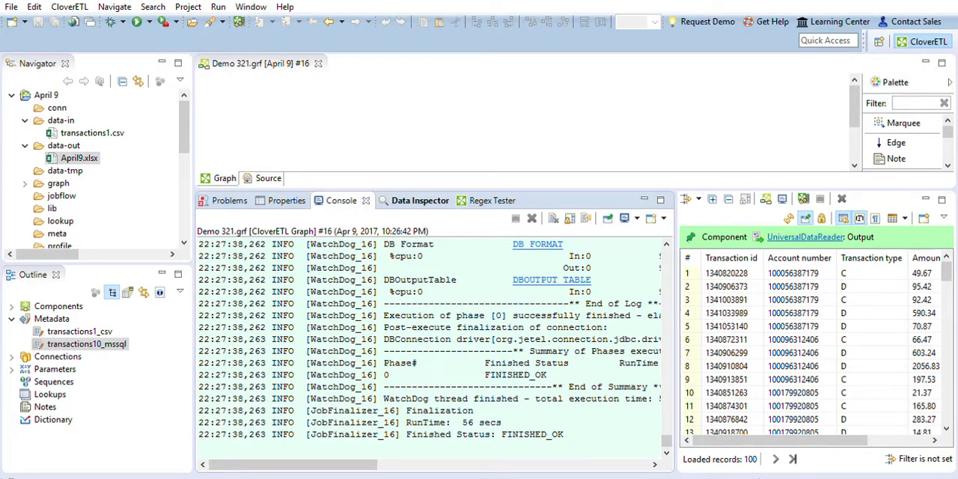